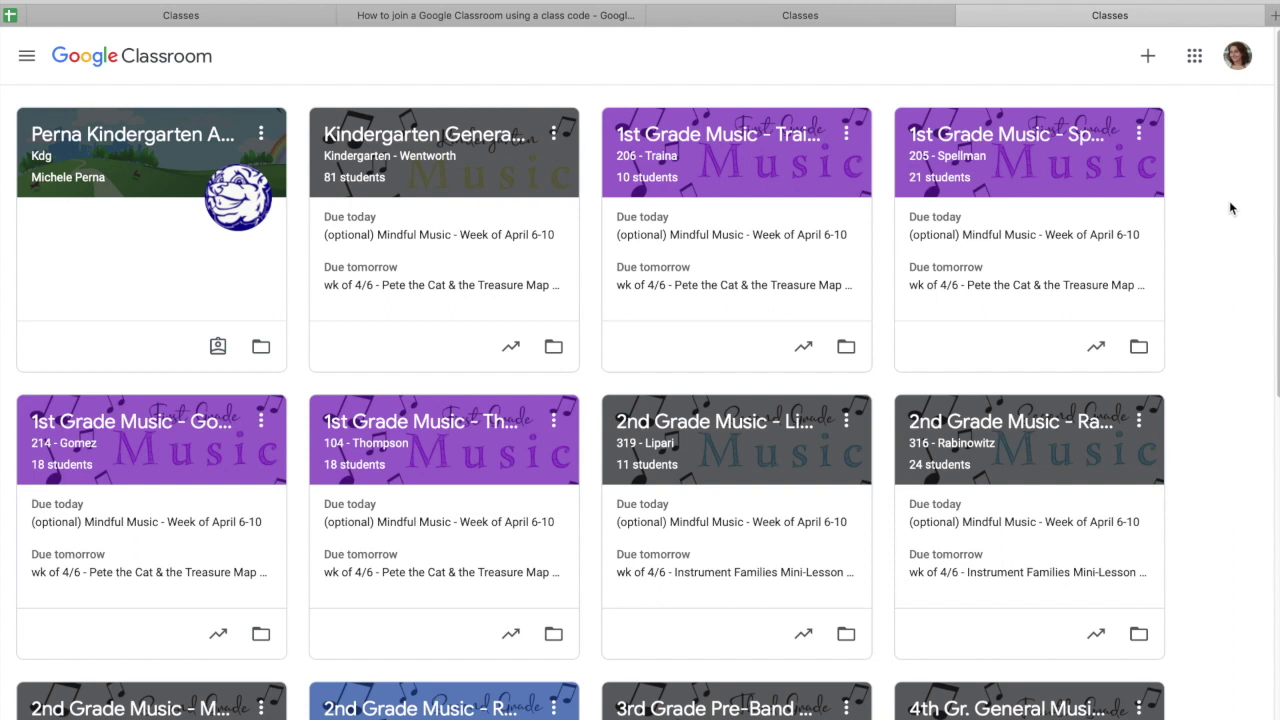
- Join the kindergarten art class by entering the teacher's class code in Join class
click(1150, 62)
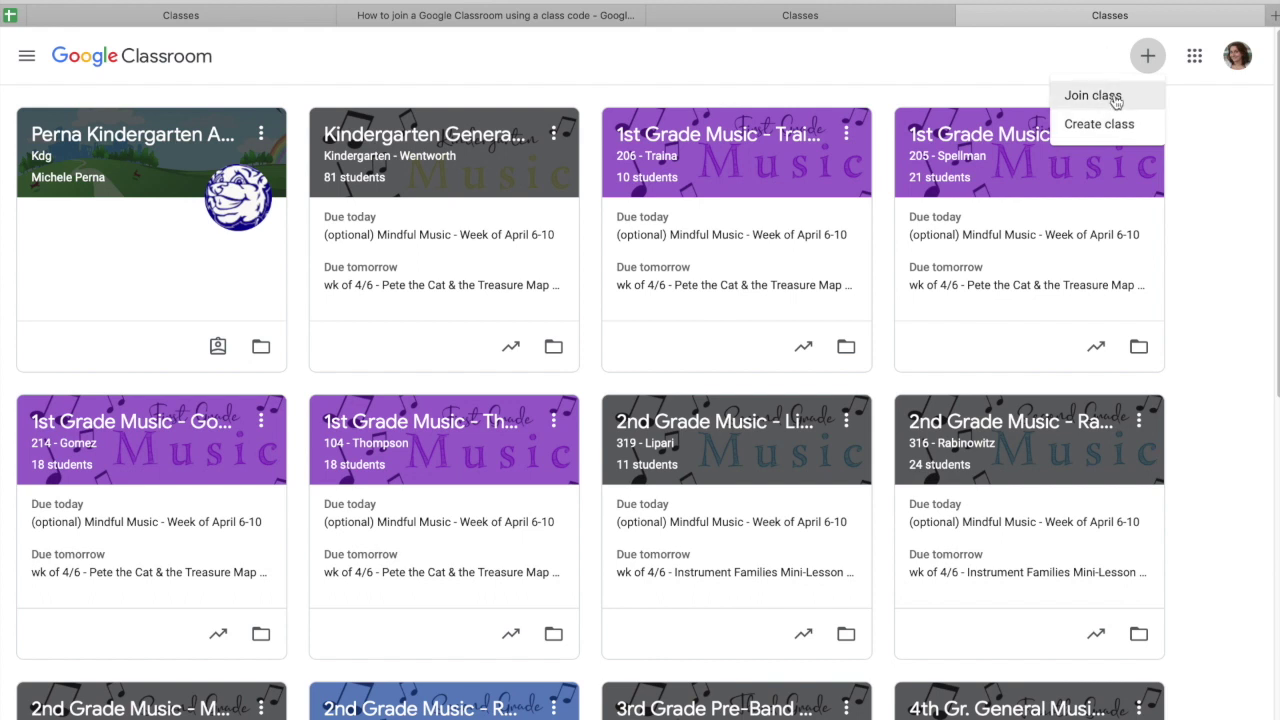
click(1115, 97)
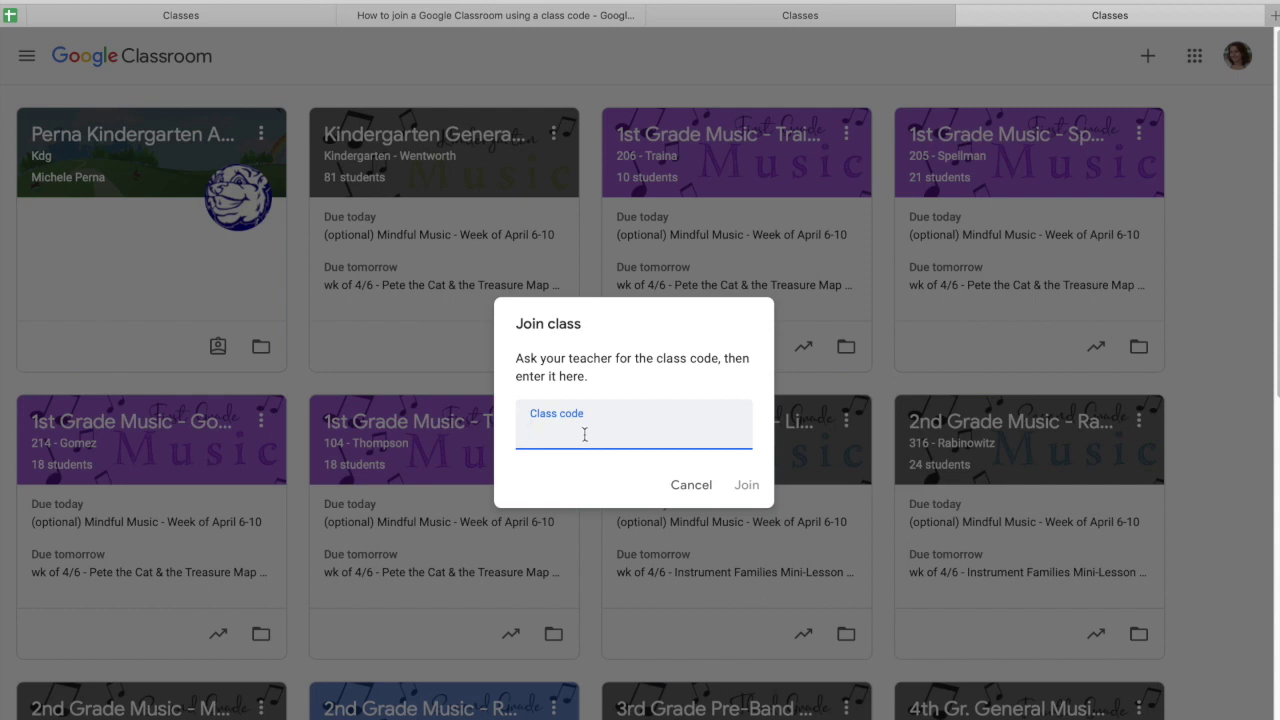
click(760, 492)
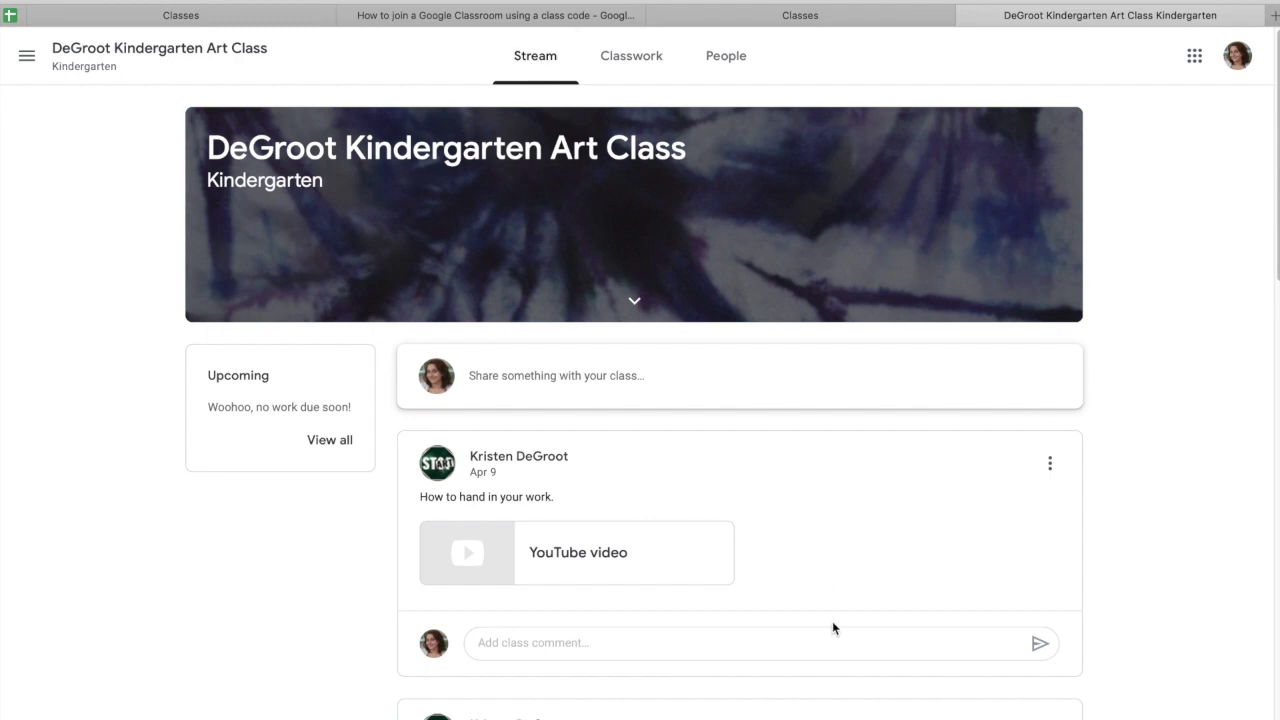
- Go to Classwork and expand Week 1 to read its instructions and five attachments
scroll(832, 621, down, 3)
scroll(834, 614, down, 4)
scroll(834, 614, up, 7)
click(617, 67)
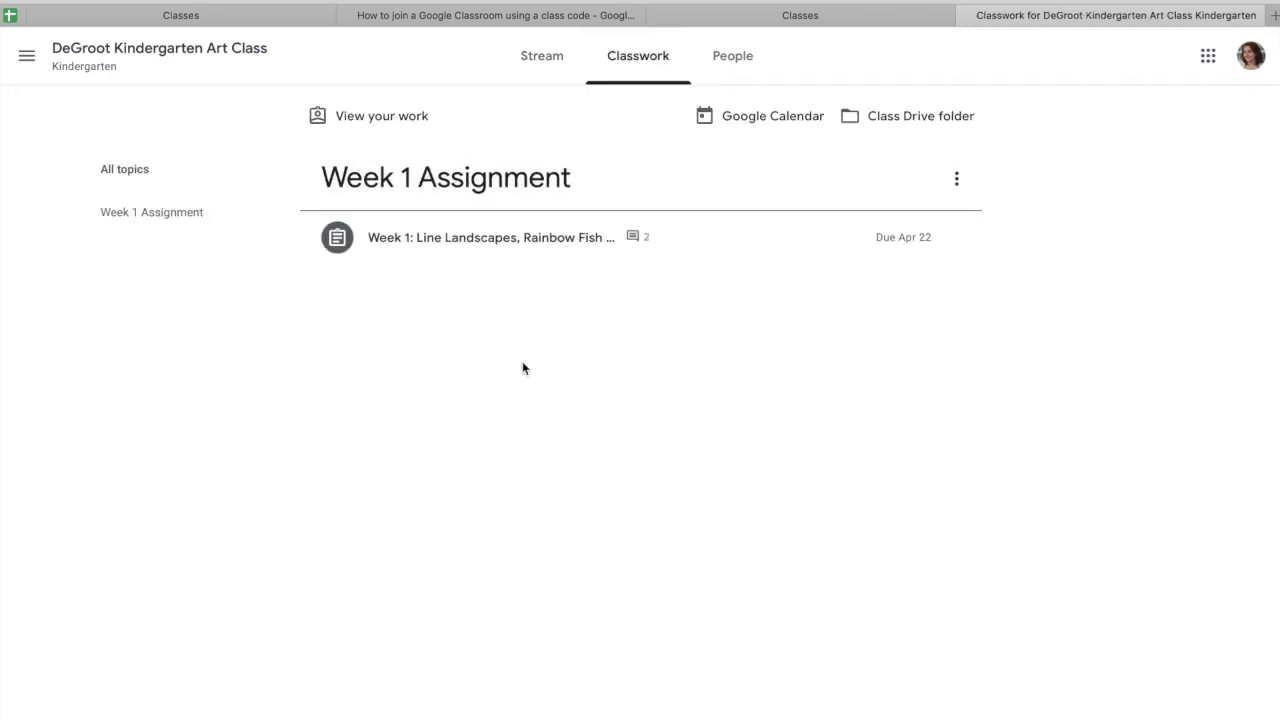
click(546, 248)
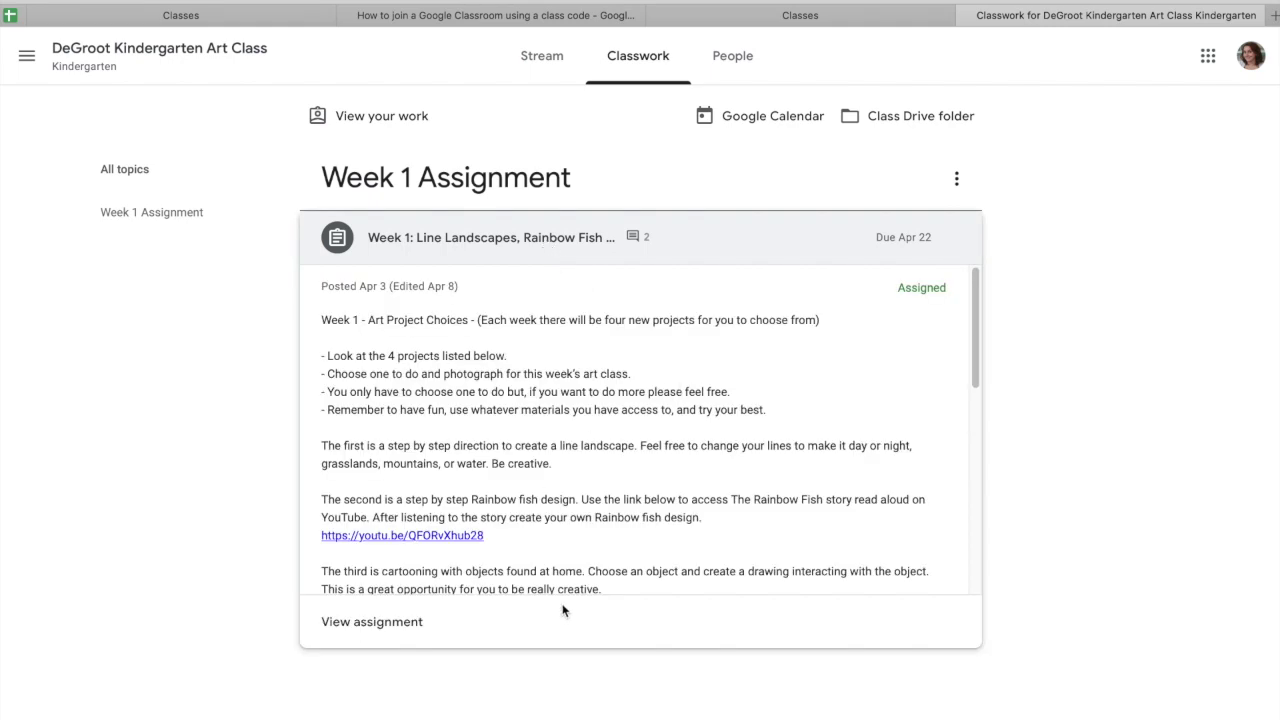
drag(979, 362, 971, 555)
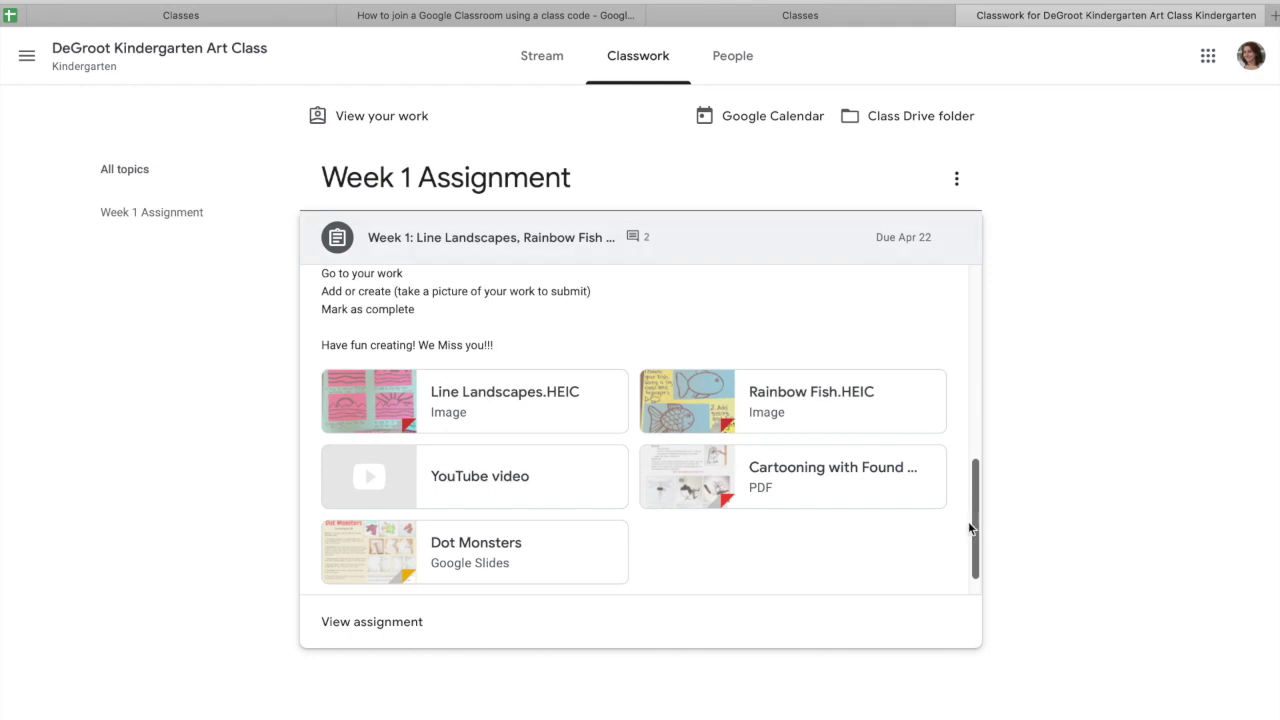
drag(968, 521, 980, 294)
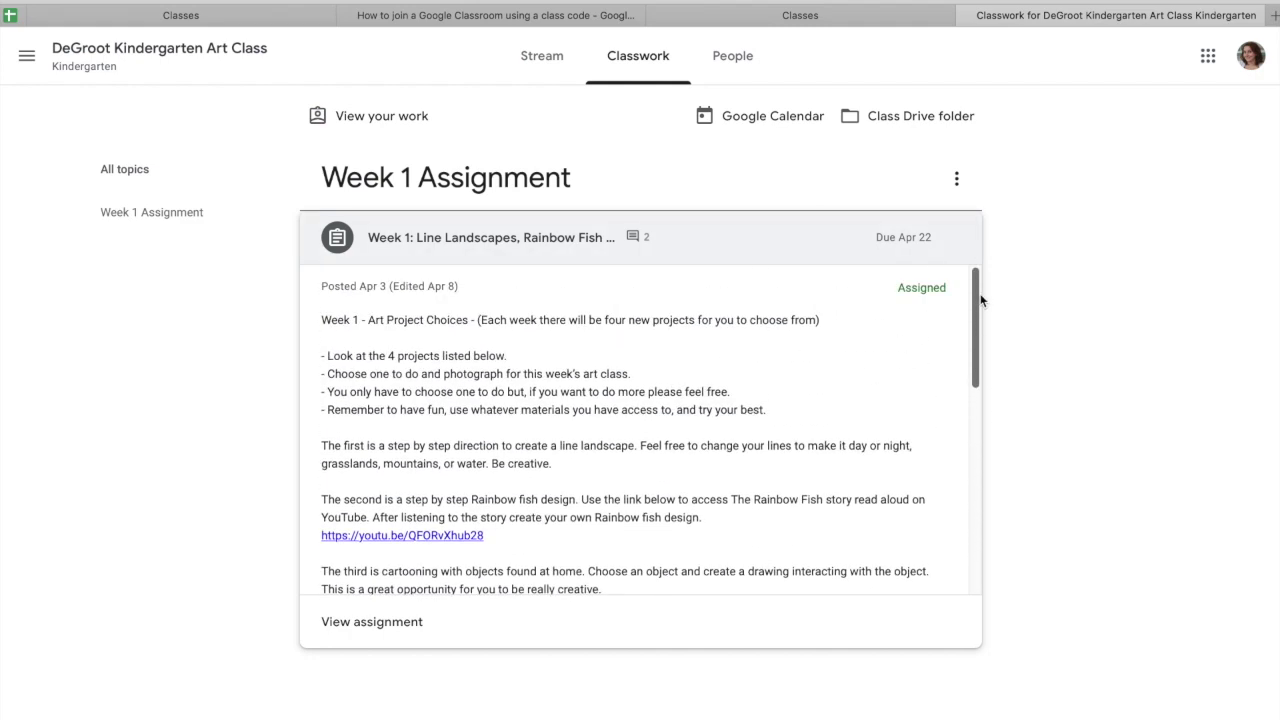
click(383, 625)
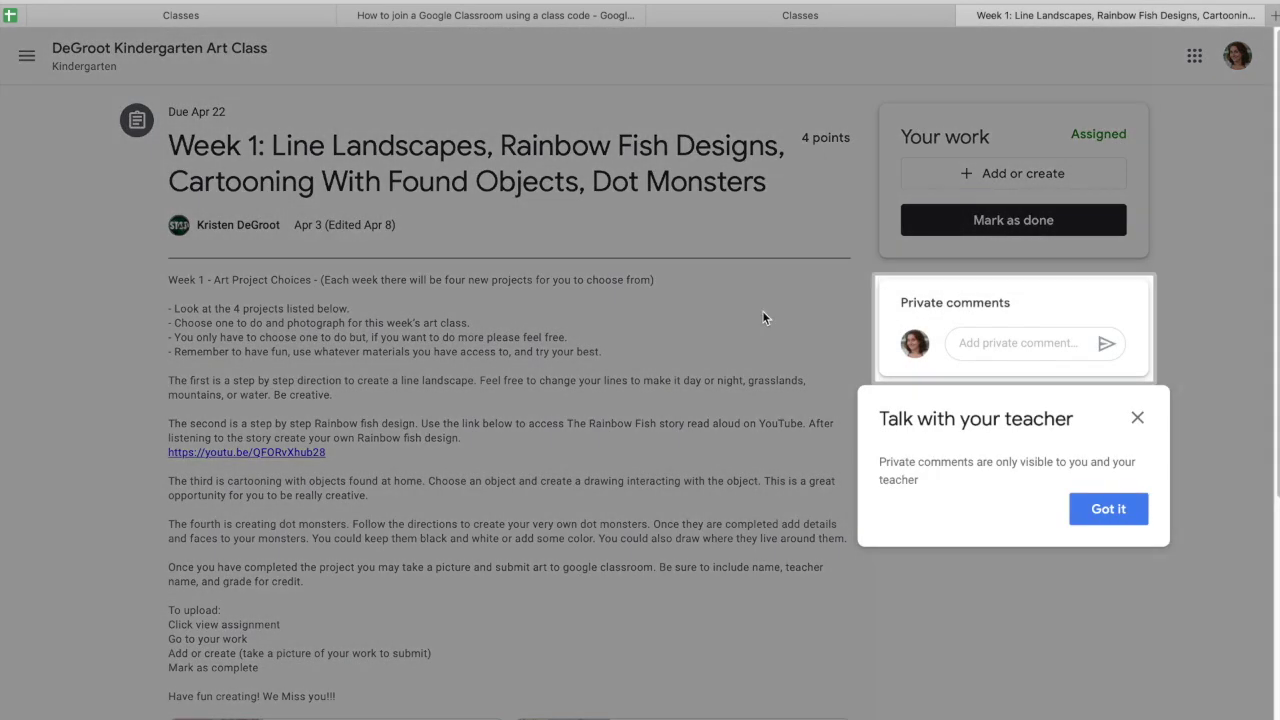
- Dismiss the tips, create a new Google Doc in the Week 1 work, and open it
click(1130, 509)
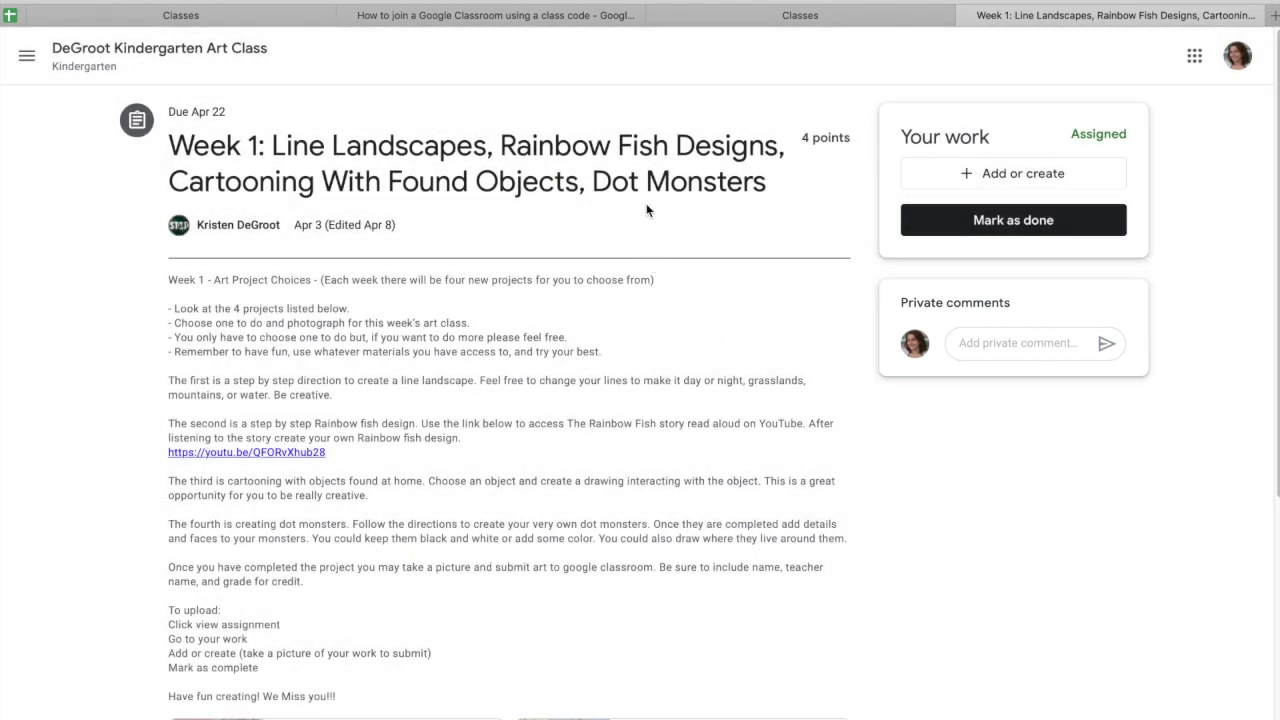
scroll(720, 337, down, 1)
scroll(720, 337, up, 1)
click(1053, 178)
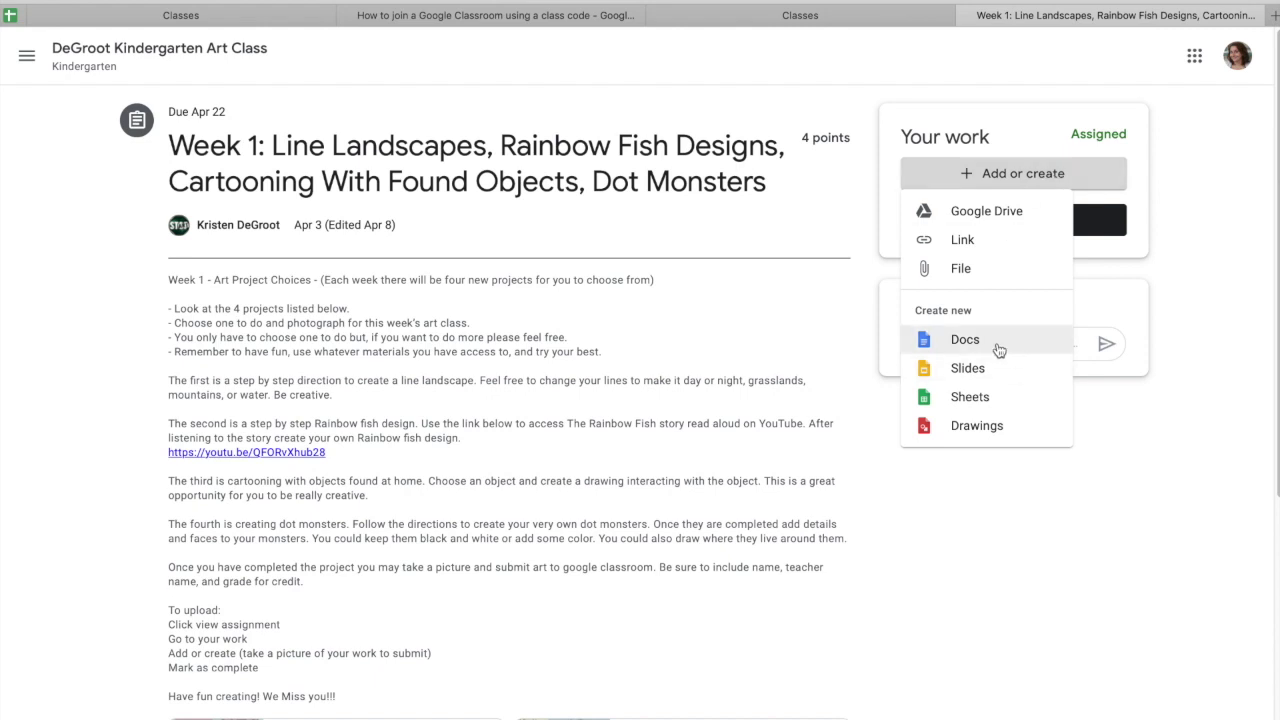
click(999, 349)
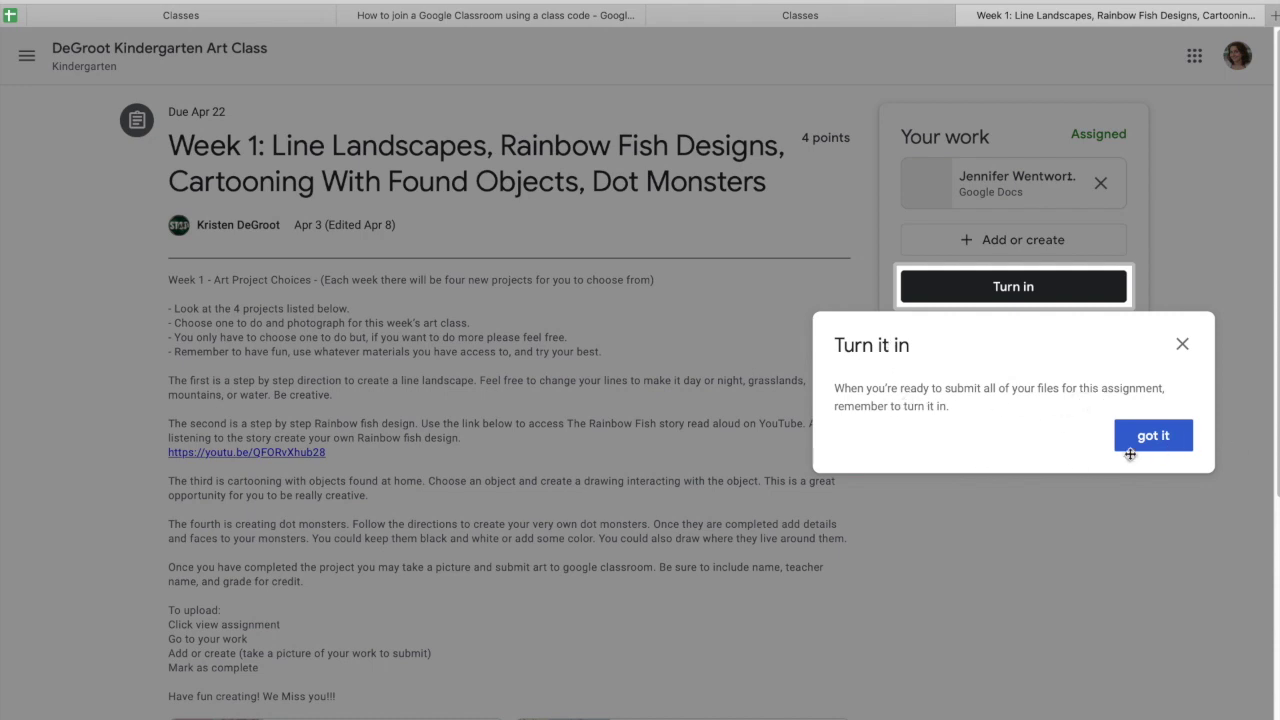
click(1176, 445)
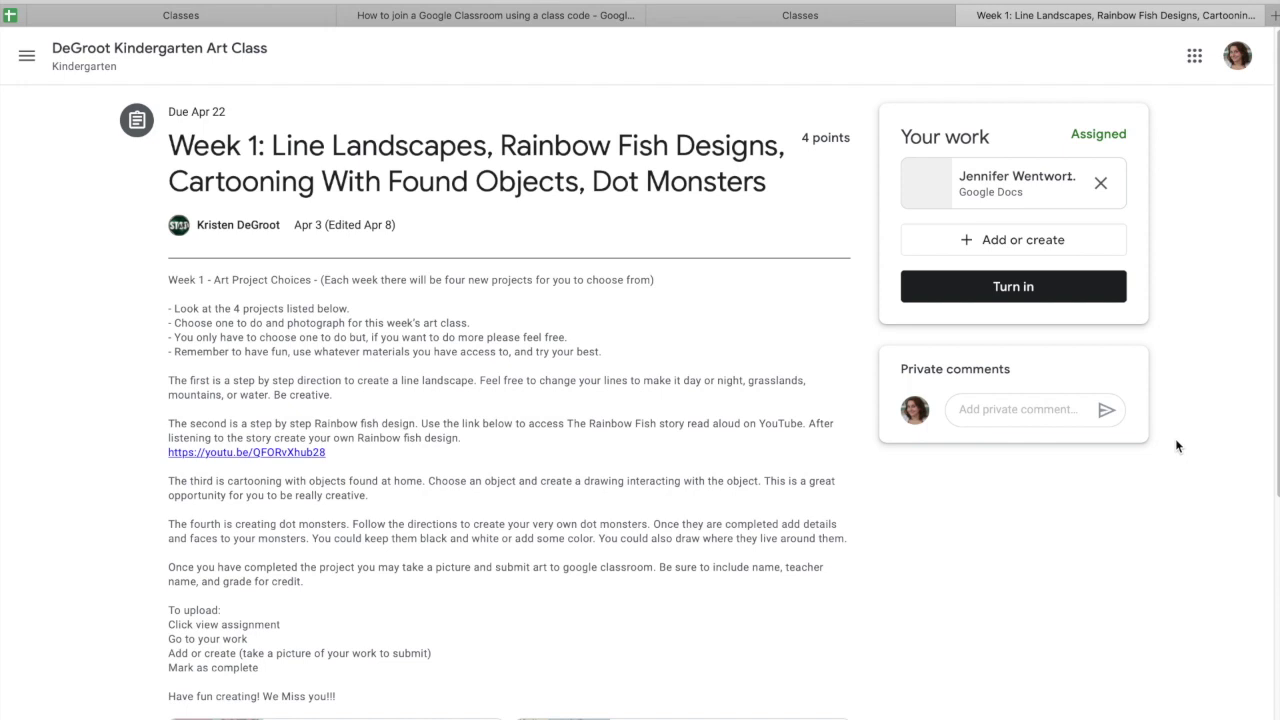
click(975, 188)
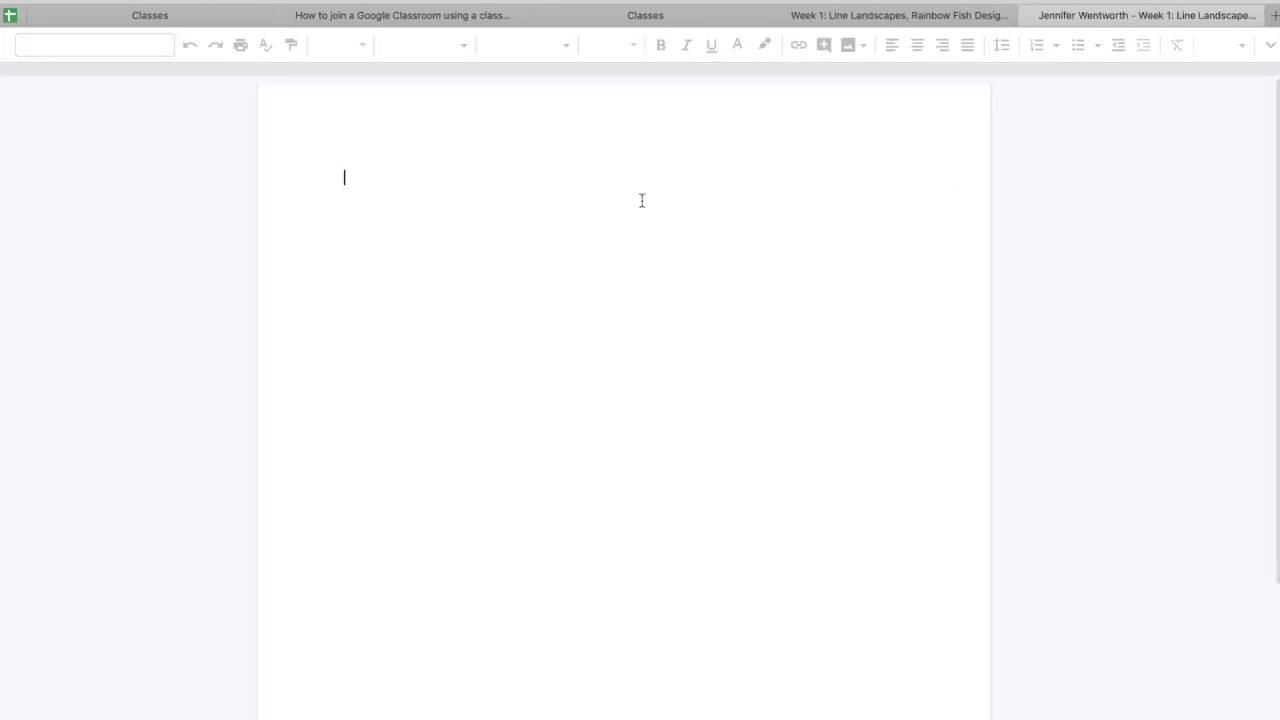
- Write a greeting to the teacher ending 'How are you?' and sign your name below
text(H)
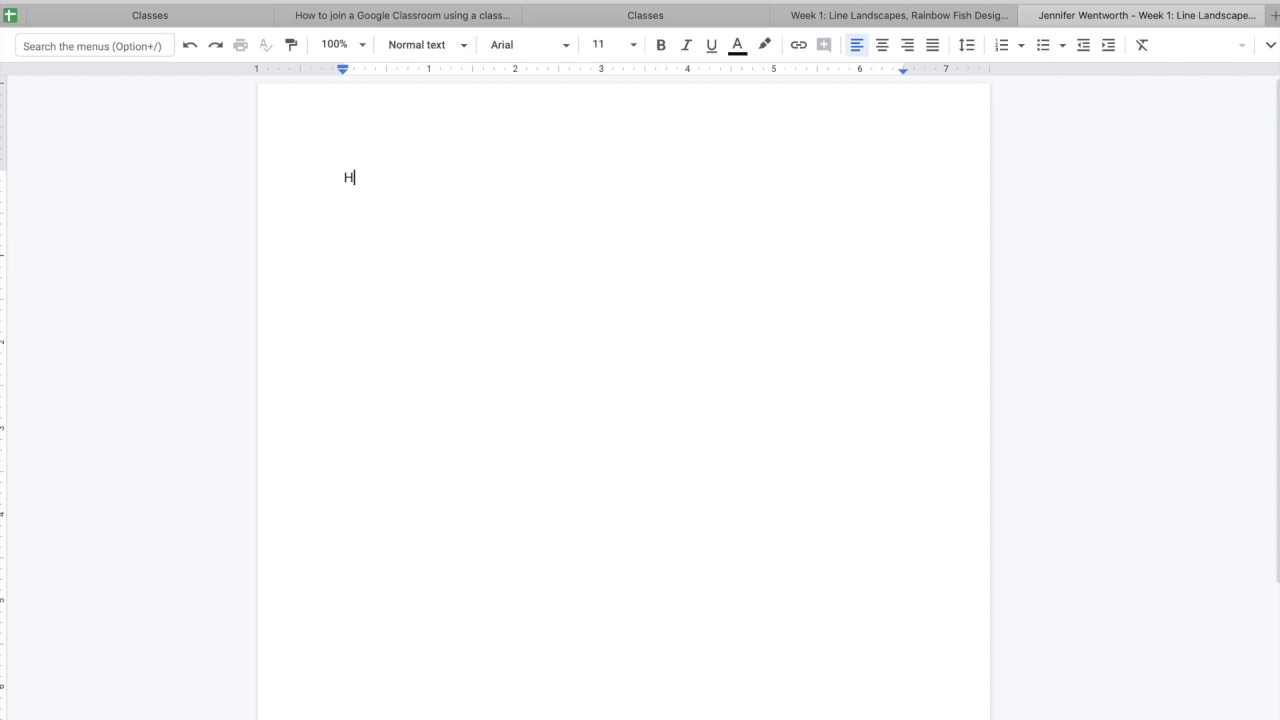
text(i Ms. D)
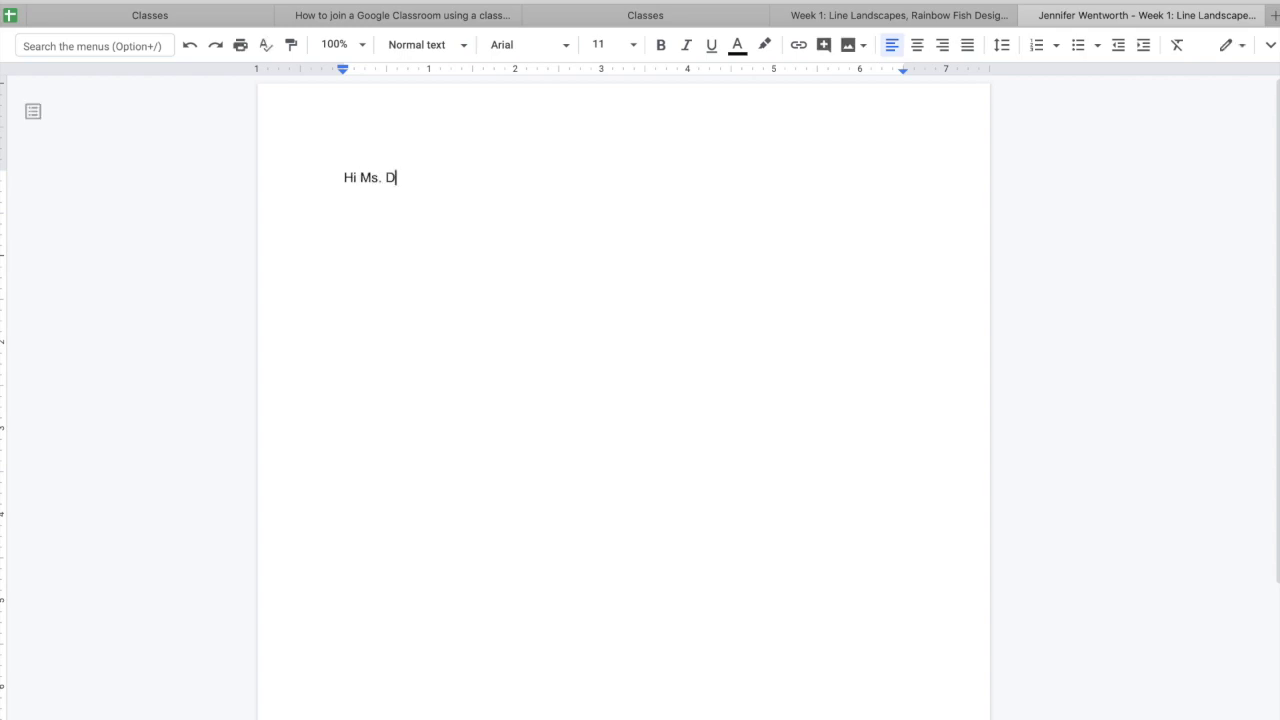
text(eGroot!  How are you!)
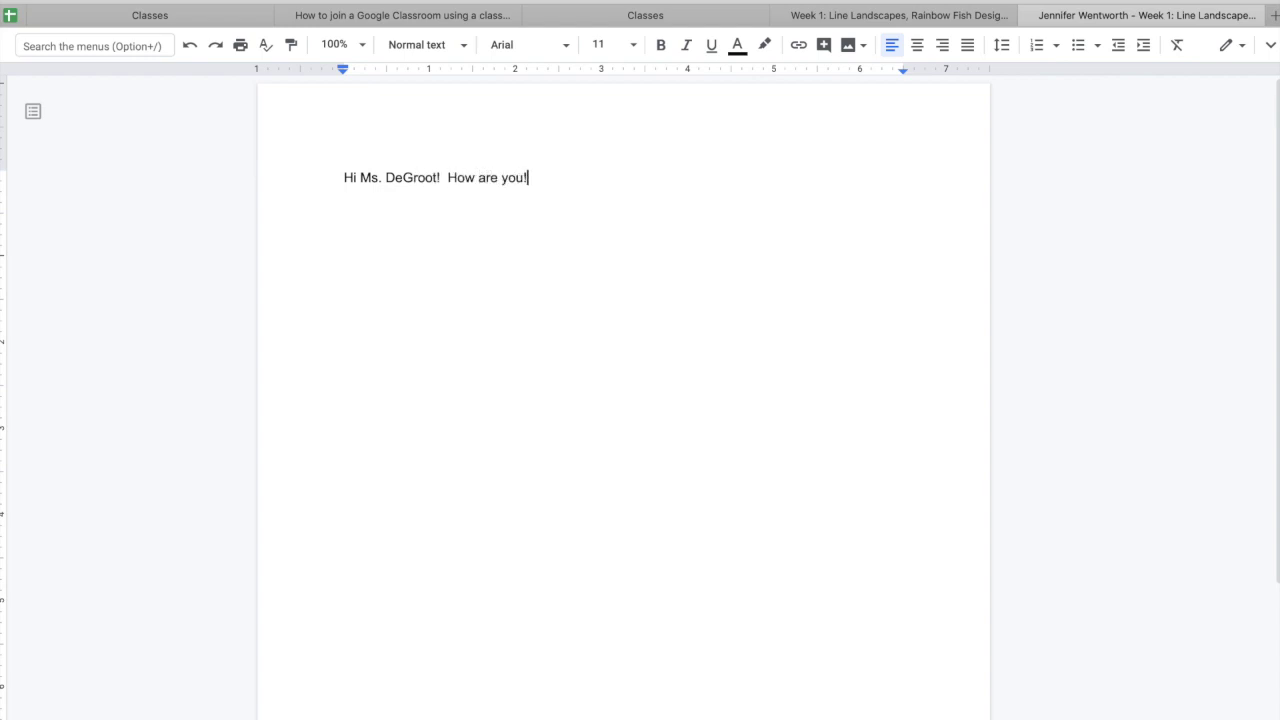
key(BackSpace)
text(?)
key(Return)
text(Mrs. Wentworth)
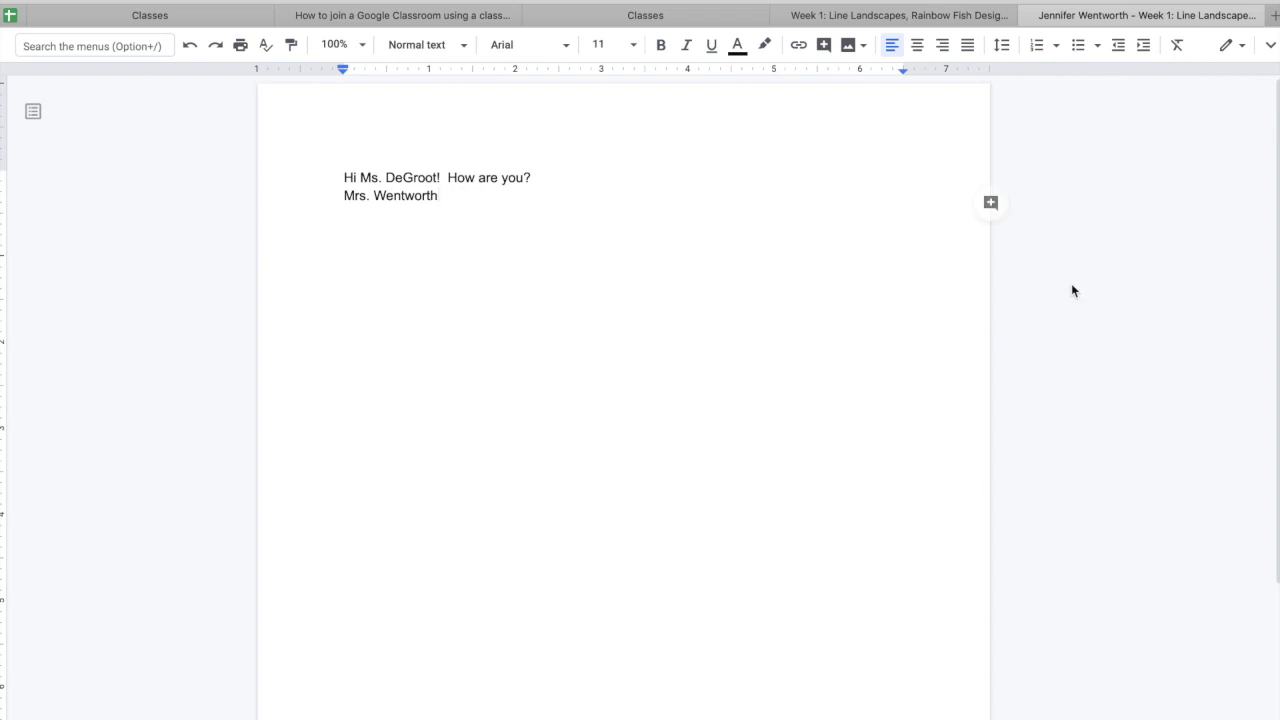
click(880, 16)
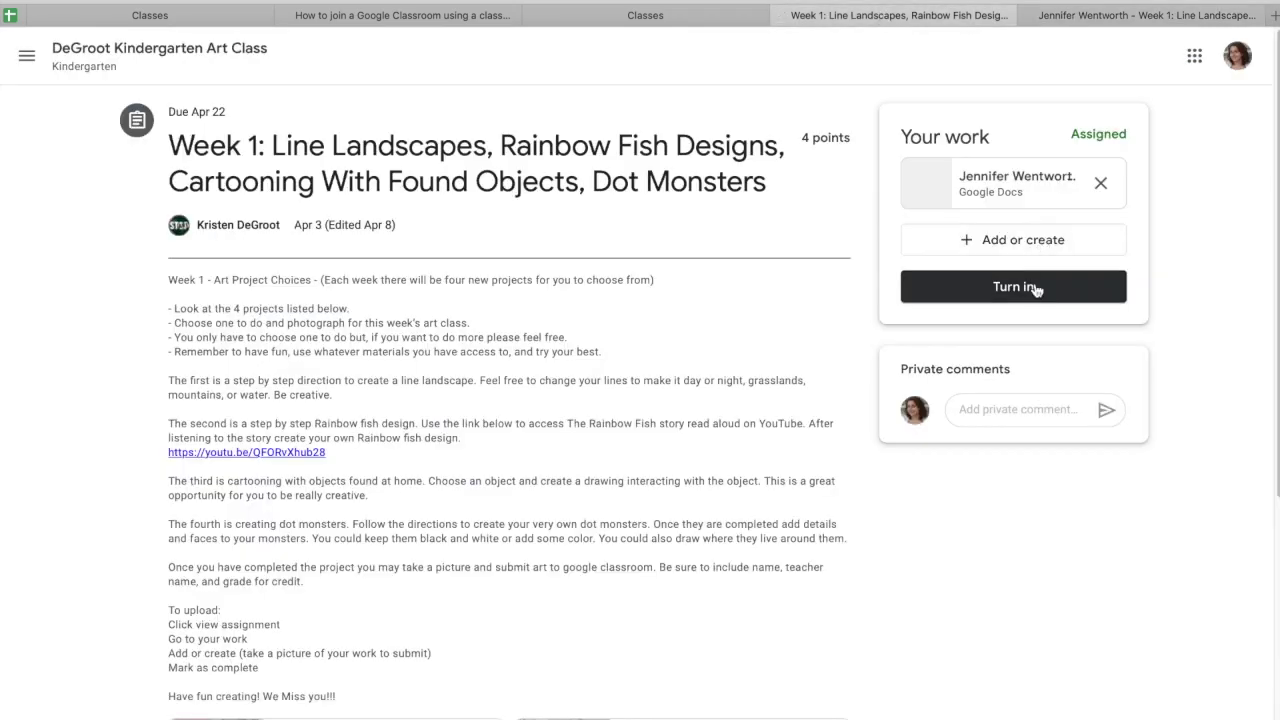
click(1108, 22)
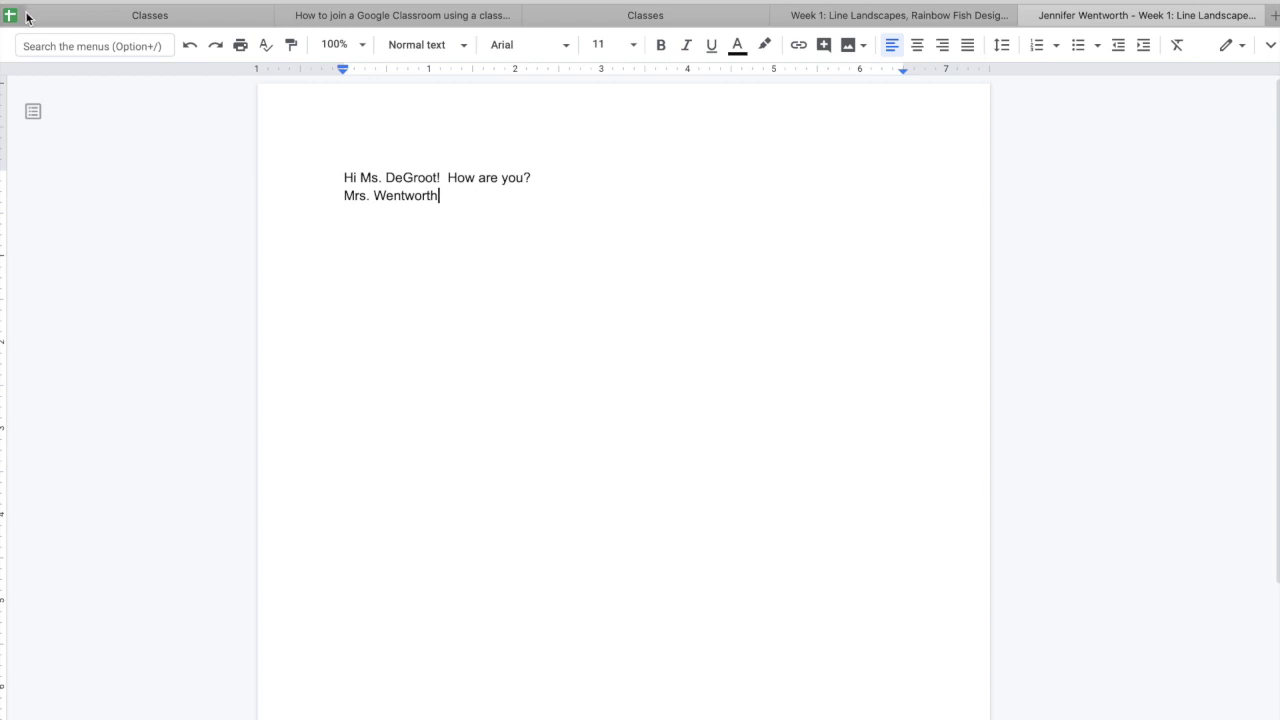
- Turn in the Week 1 assignment with its Google Doc, confirming the submission, and review it
click(938, 20)
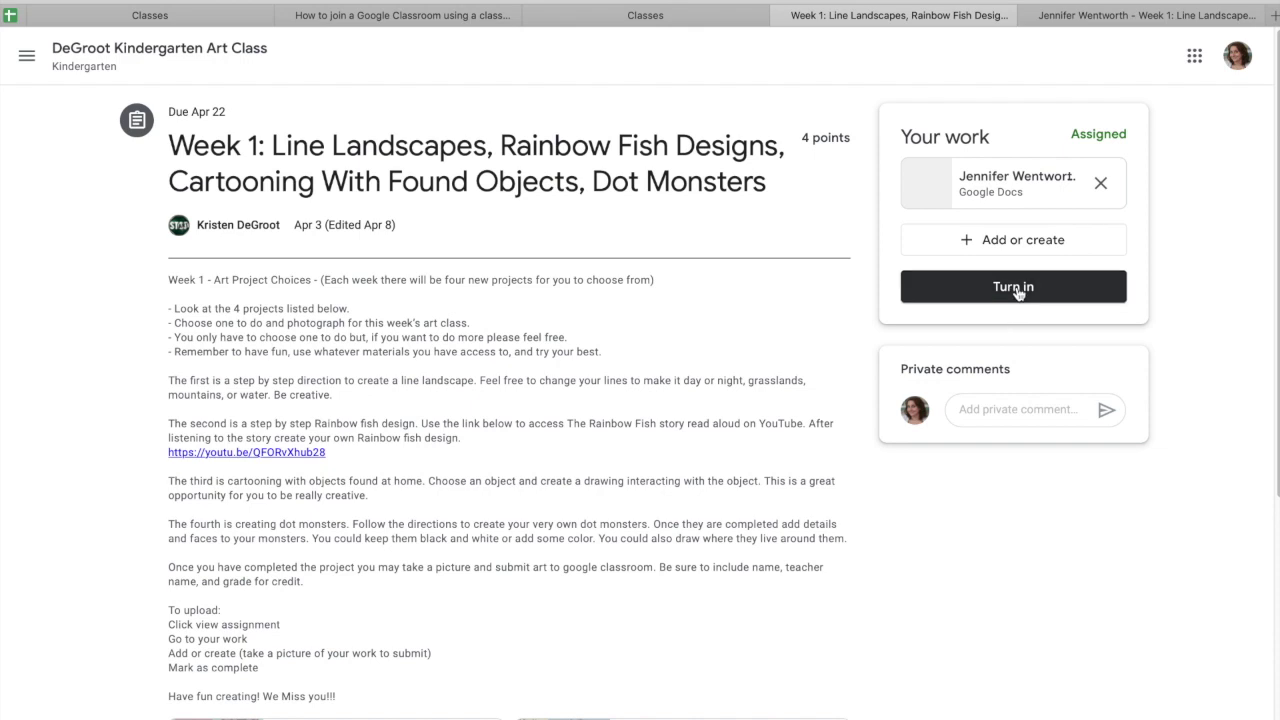
click(1016, 288)
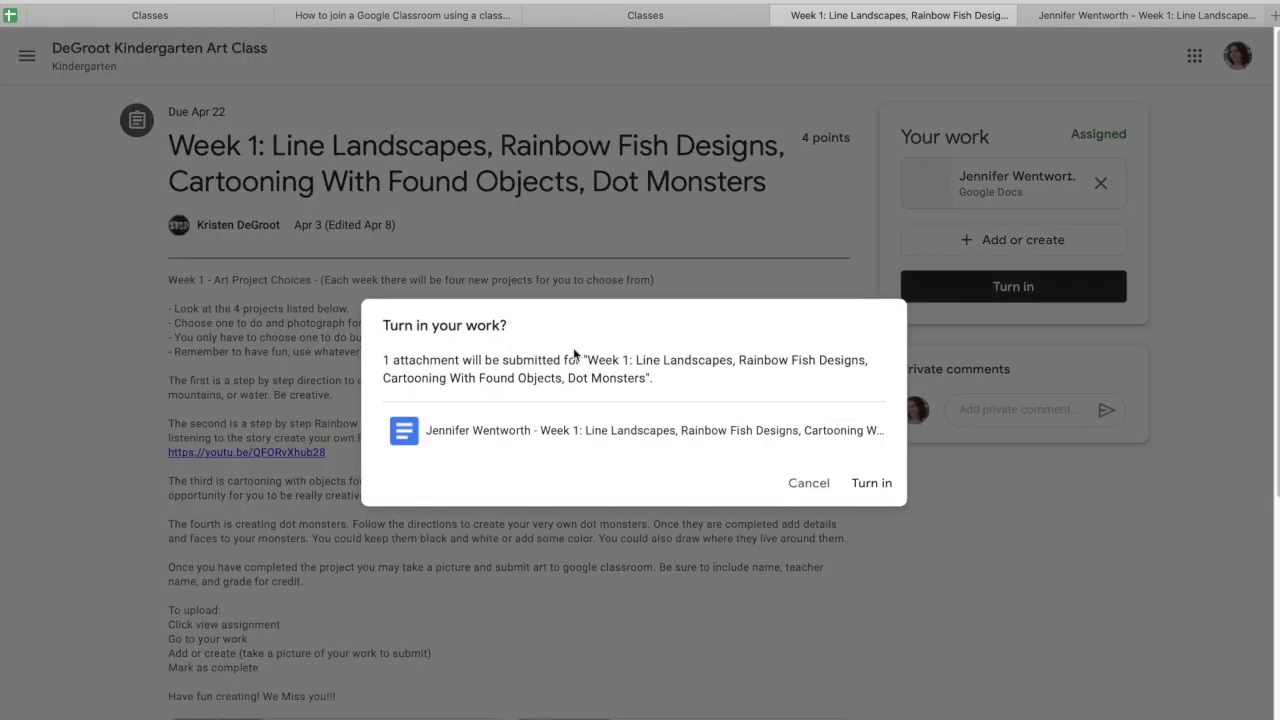
click(868, 484)
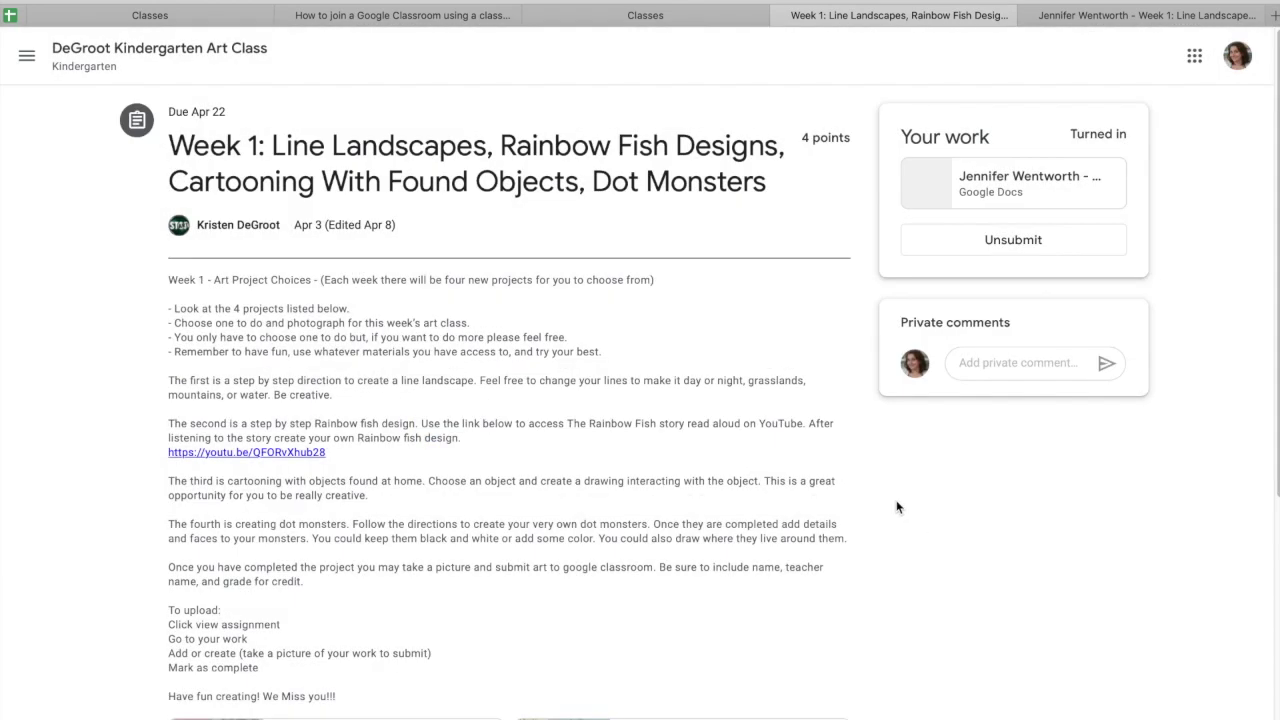
scroll(517, 268, down, 3)
scroll(517, 268, down, 1)
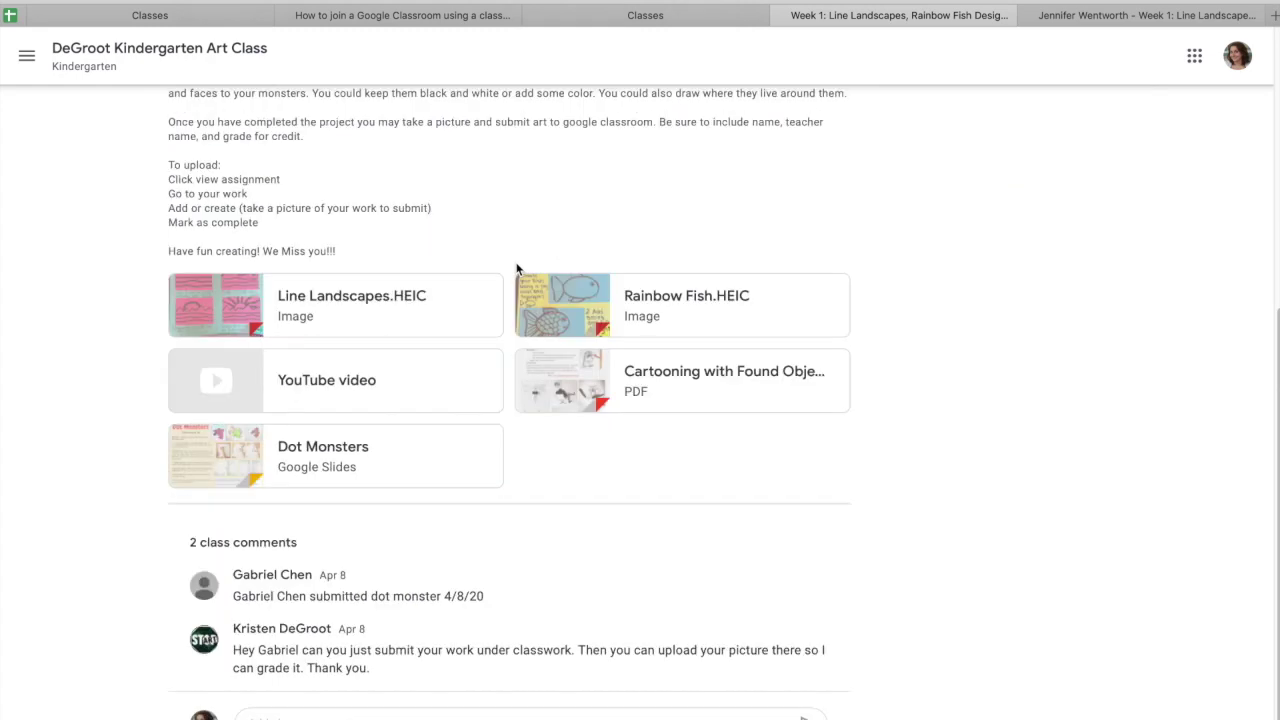
scroll(517, 268, up, 2)
scroll(507, 286, down, 2)
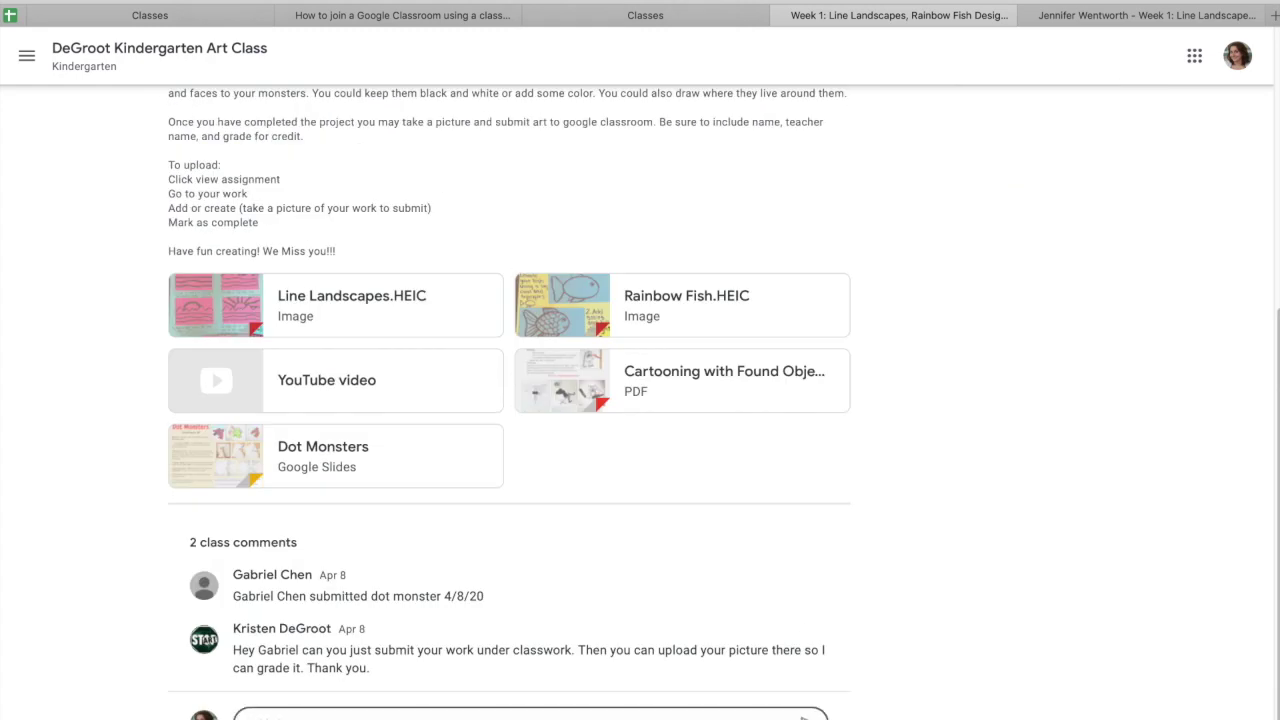
scroll(601, 423, up, 4)
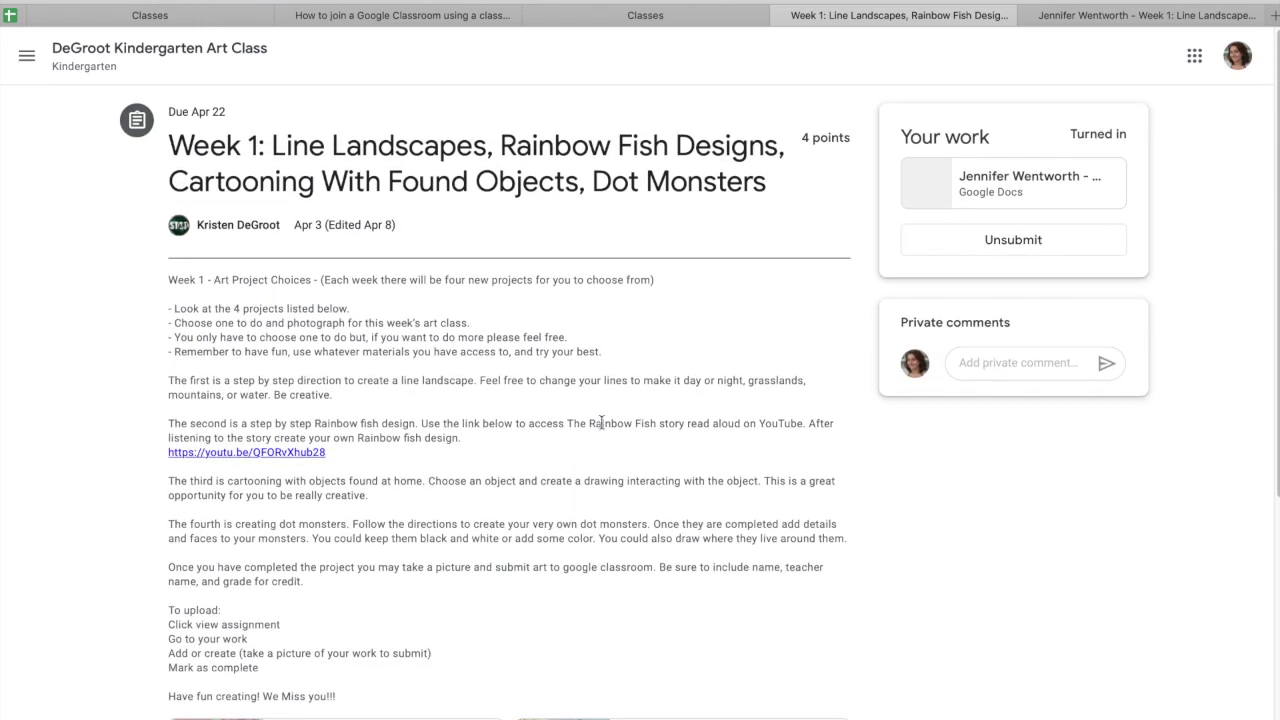
click(27, 58)
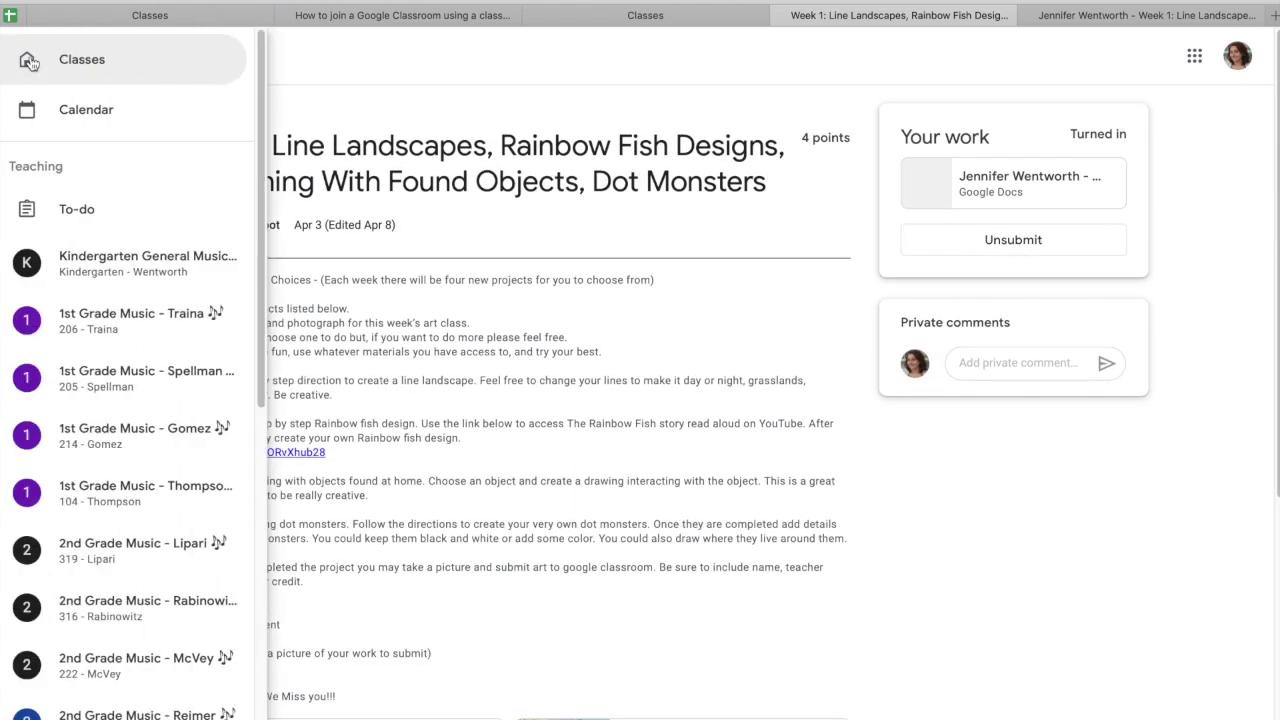
- Open 'wk of 4/6 - Pete the Cat' from the Kindergarten General card and view its Question
click(104, 64)
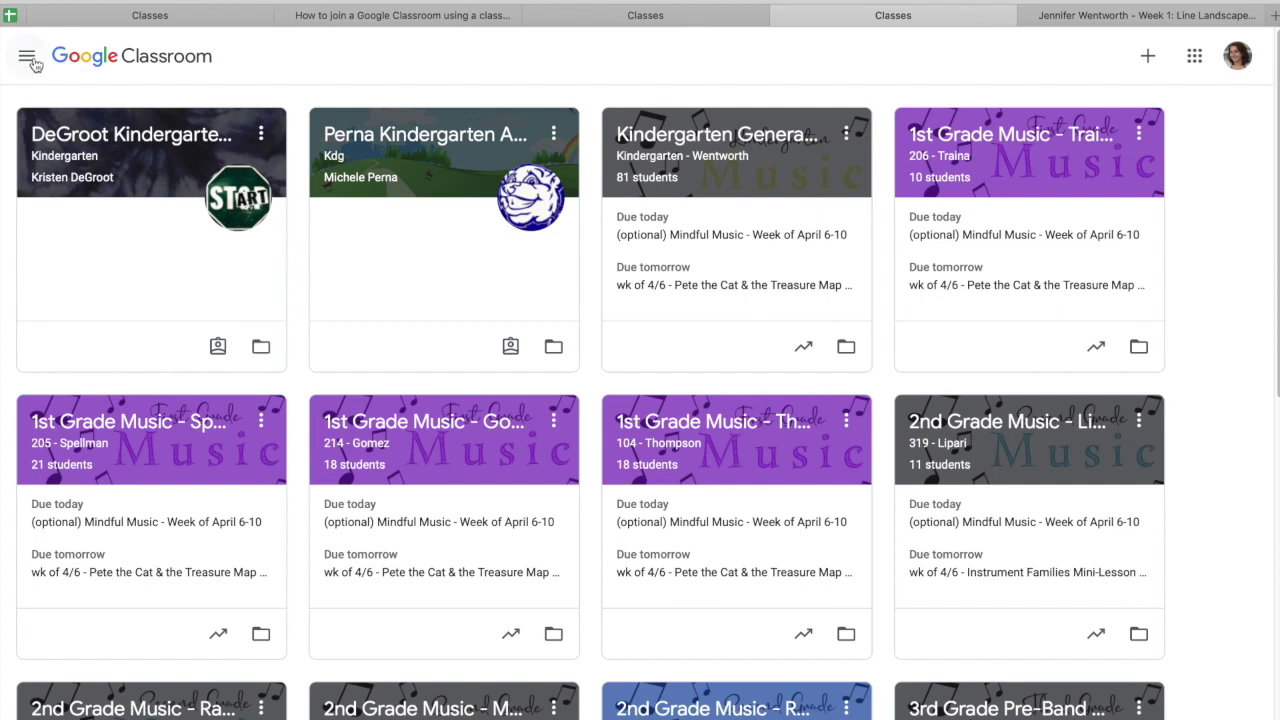
scroll(673, 348, down, 1)
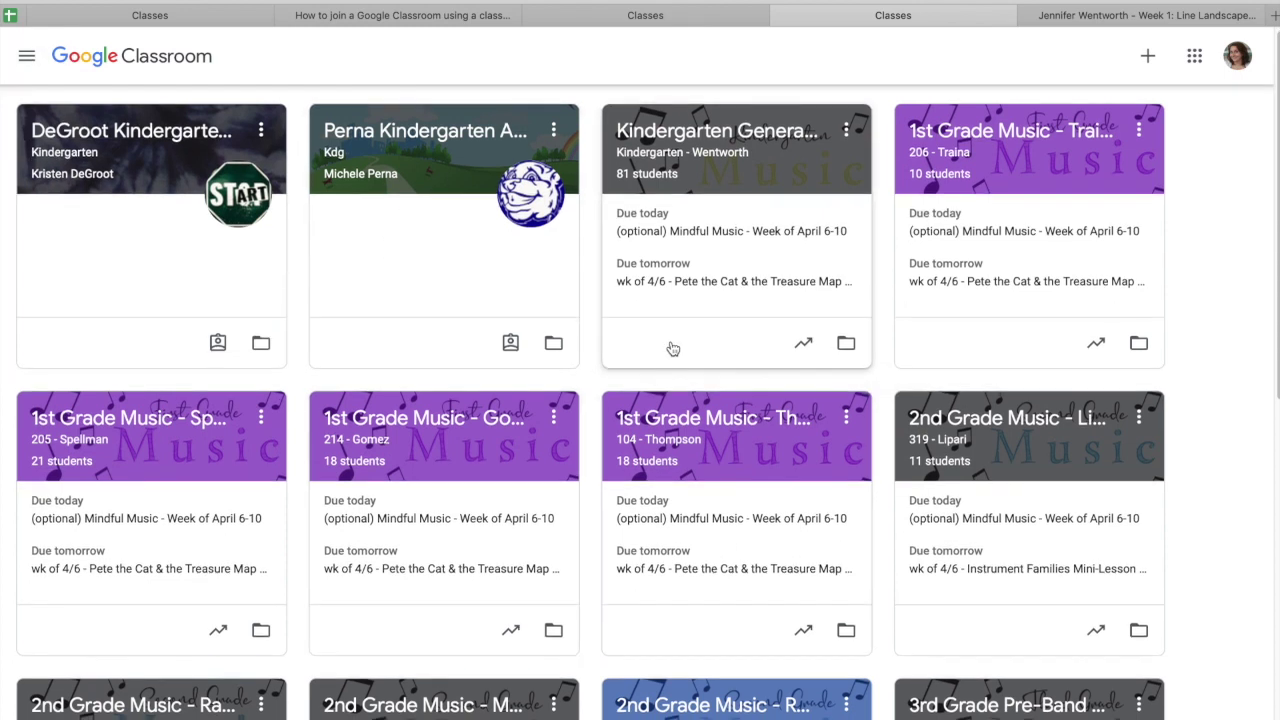
scroll(673, 348, down, 7)
scroll(673, 348, up, 7)
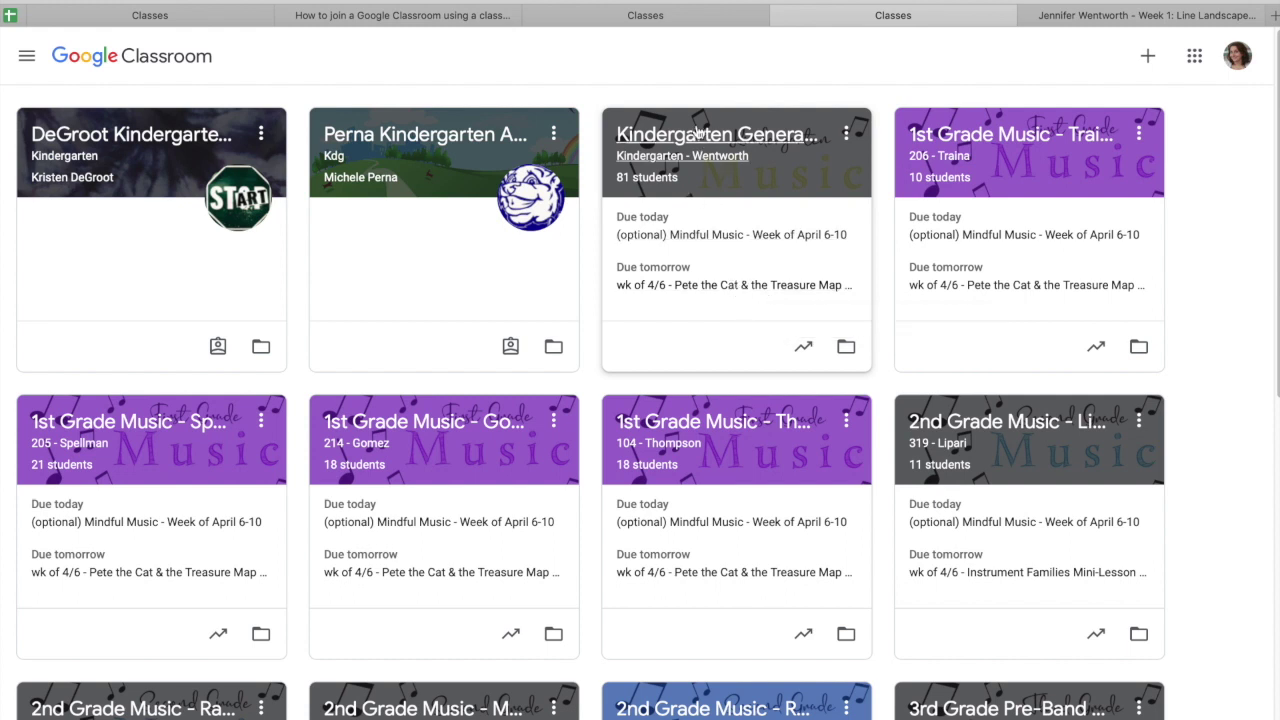
click(711, 288)
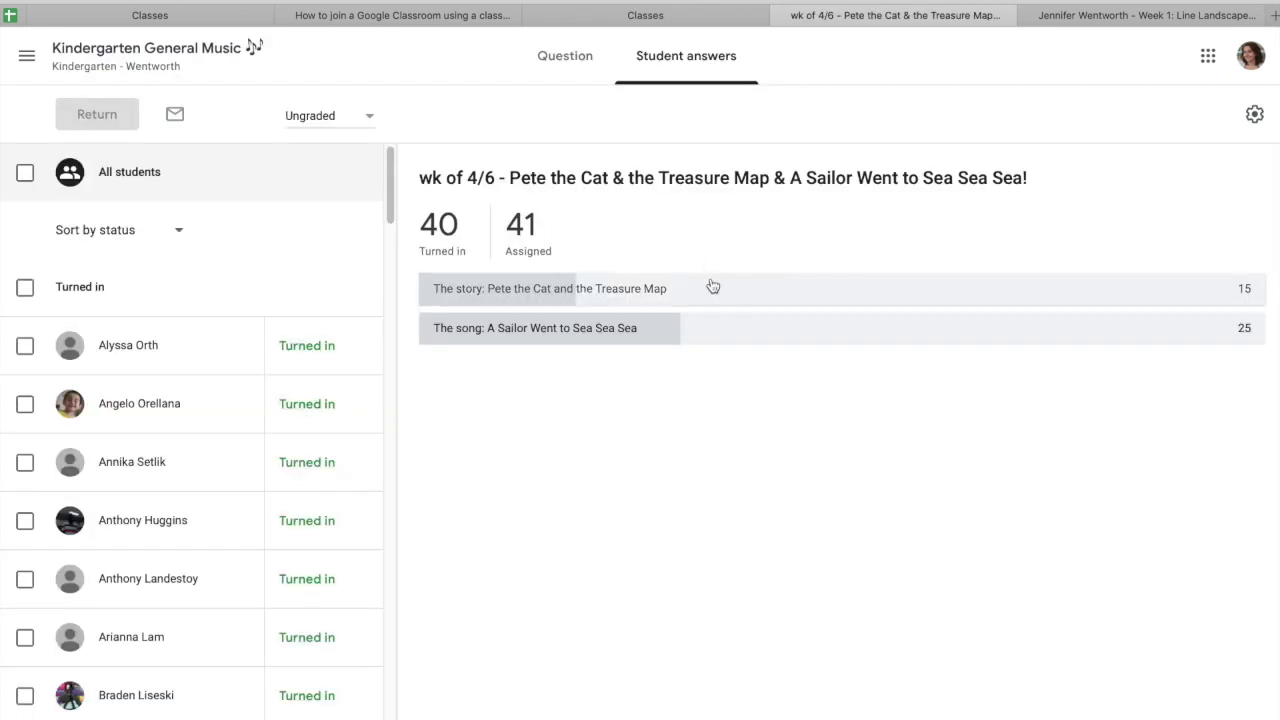
click(568, 72)
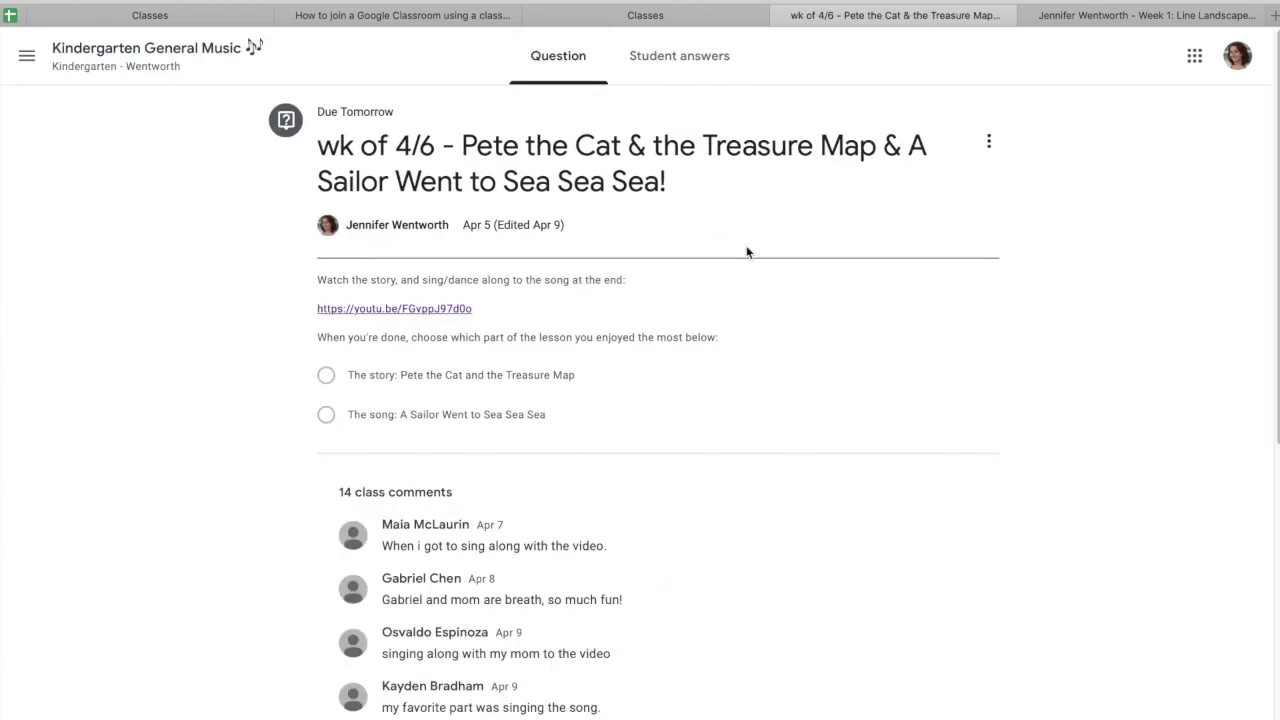
scroll(748, 250, down, 3)
scroll(748, 250, up, 3)
- Play and pause the Pete the Cat read-aloud video, then close the expired Week 1 doc tab
click(411, 312)
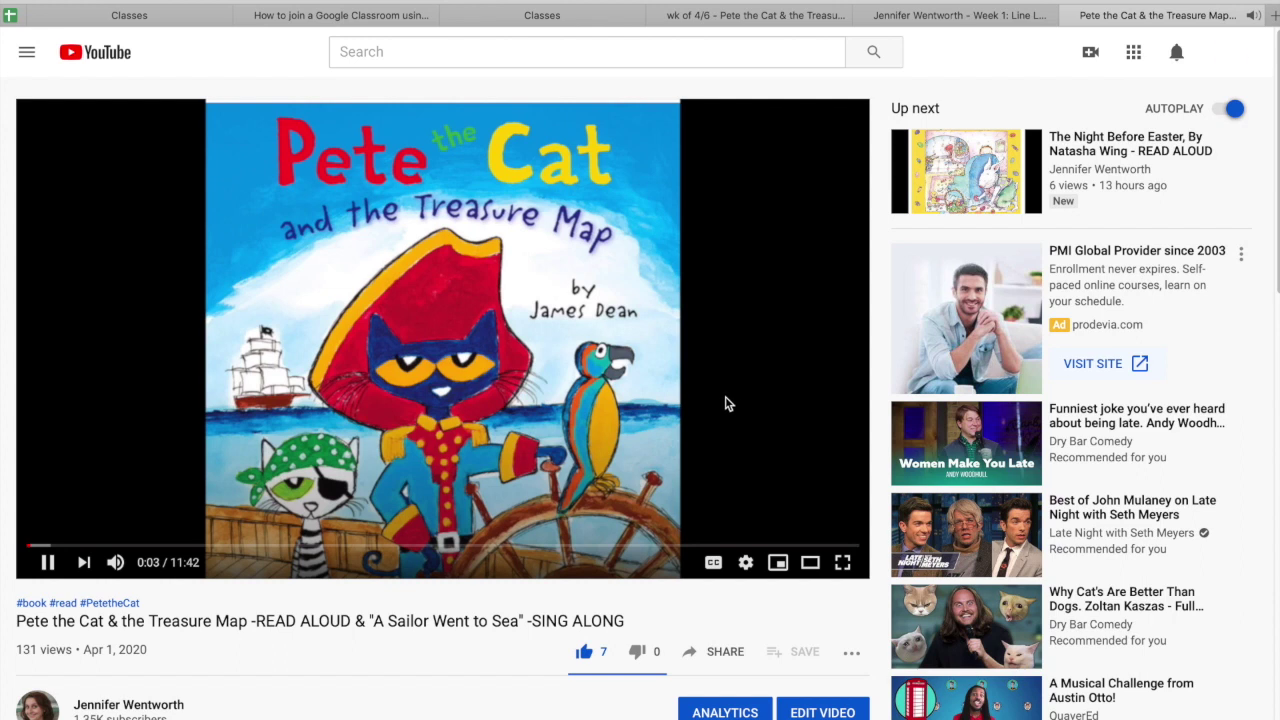
click(734, 394)
click(987, 18)
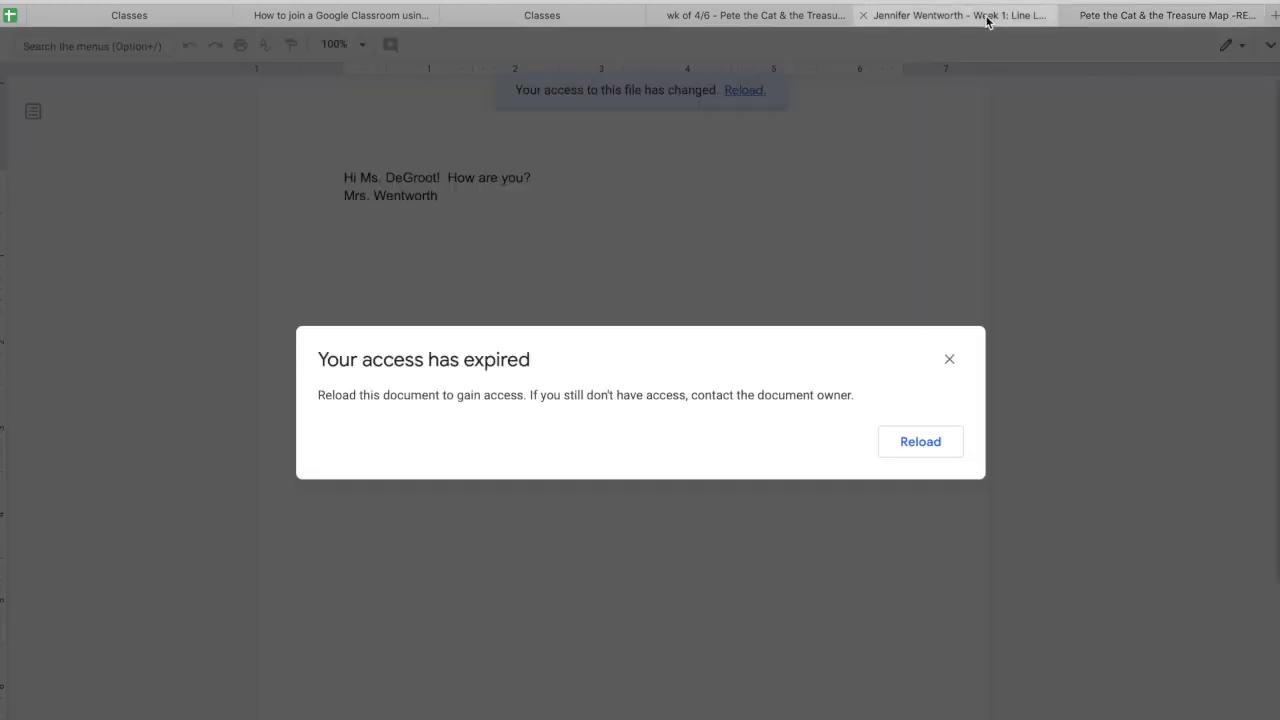
click(864, 16)
click(760, 18)
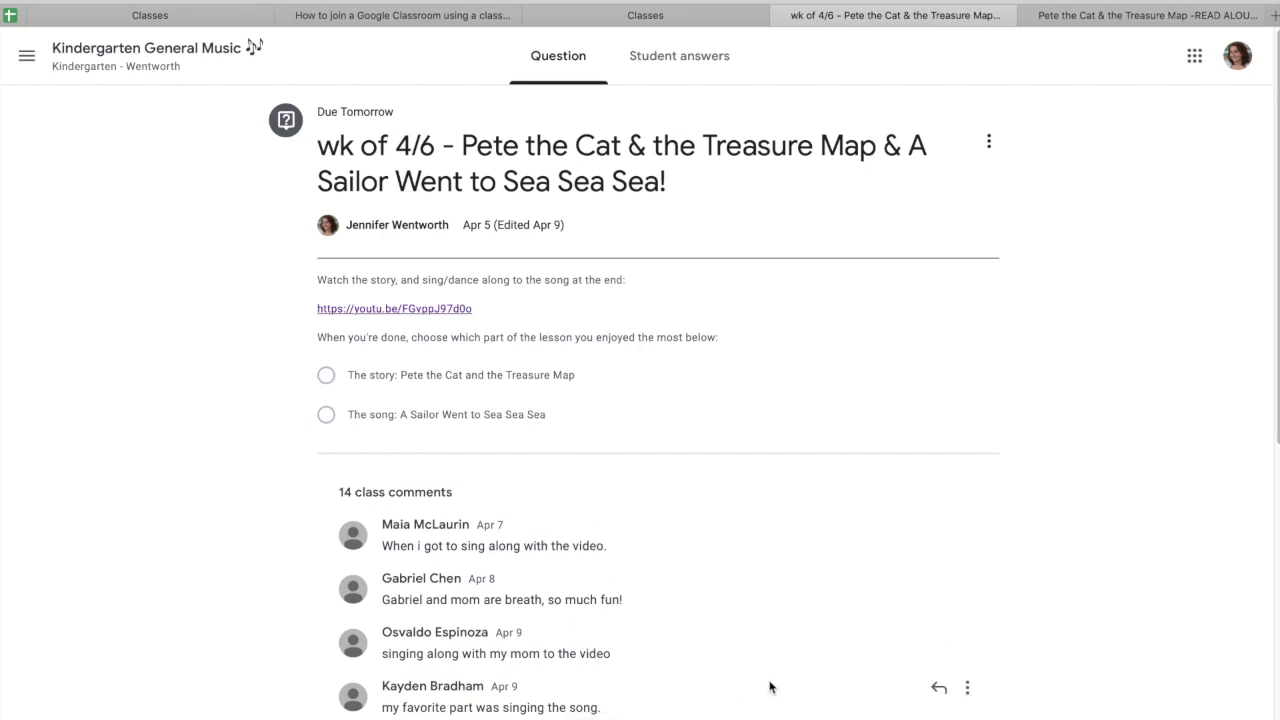
- Skim the class comments, then go back to the Classes overview of all class cards
scroll(770, 687, down, 6)
scroll(770, 687, up, 6)
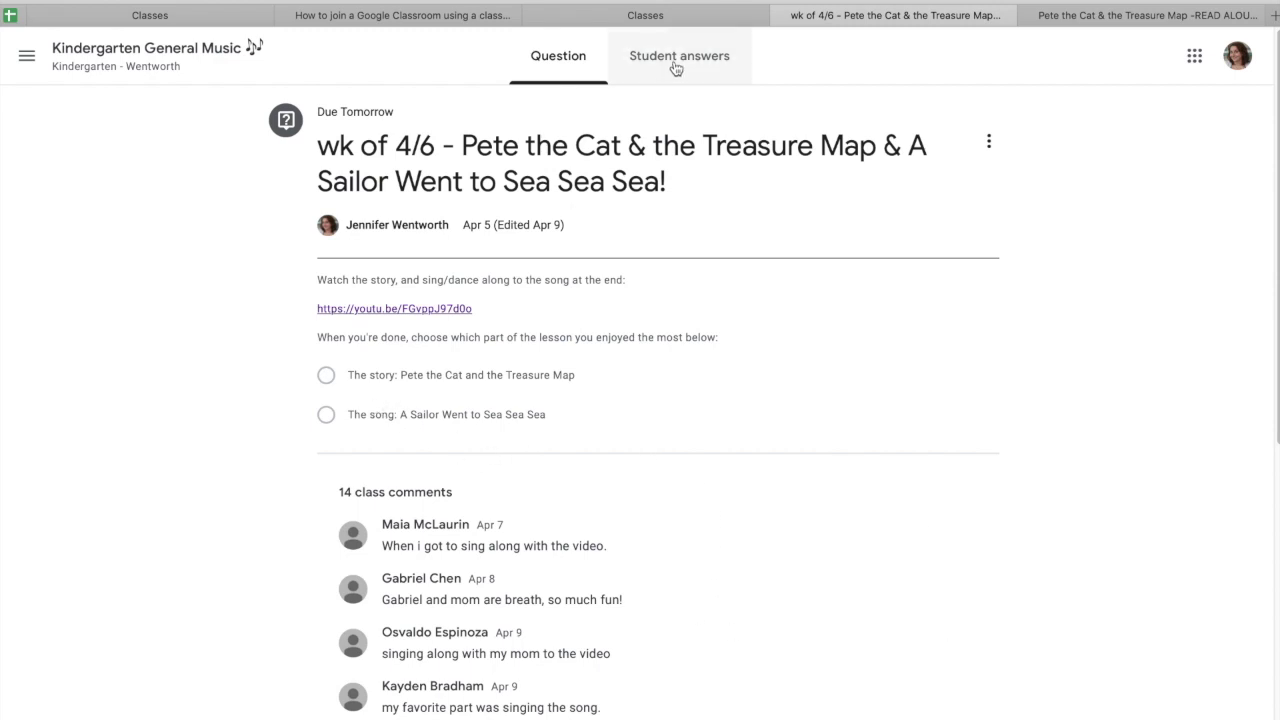
click(29, 64)
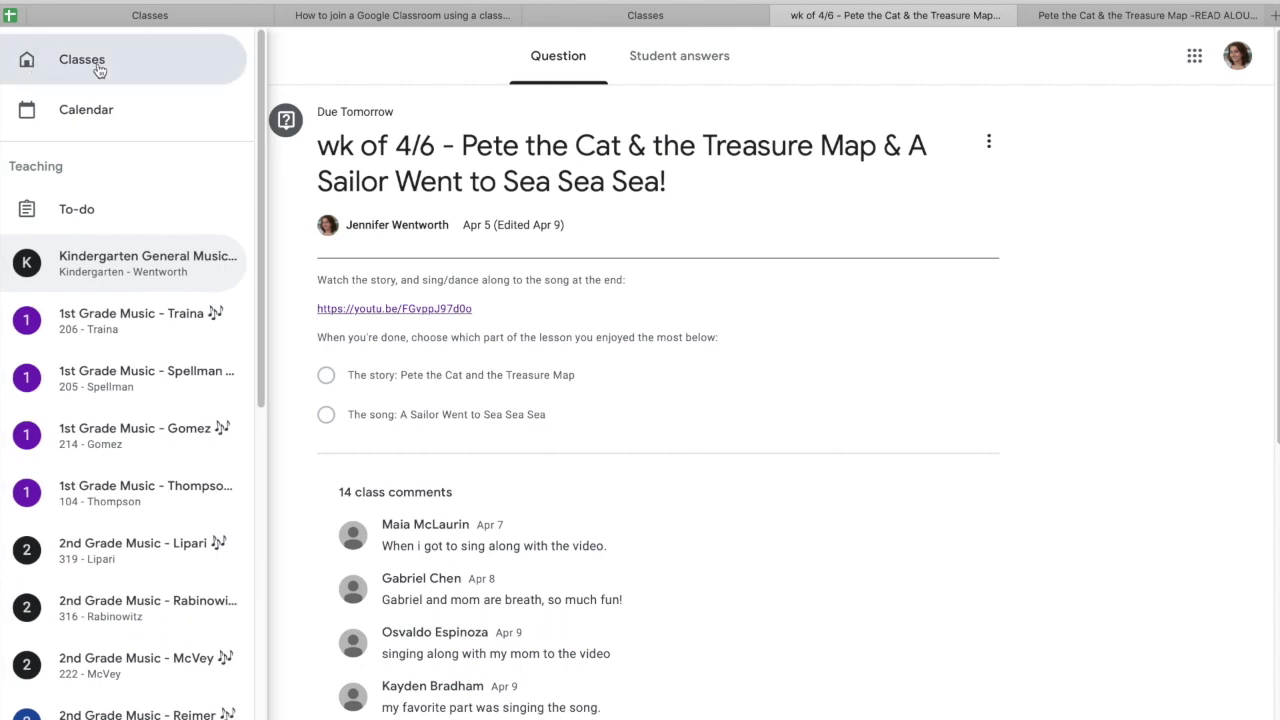
click(95, 66)
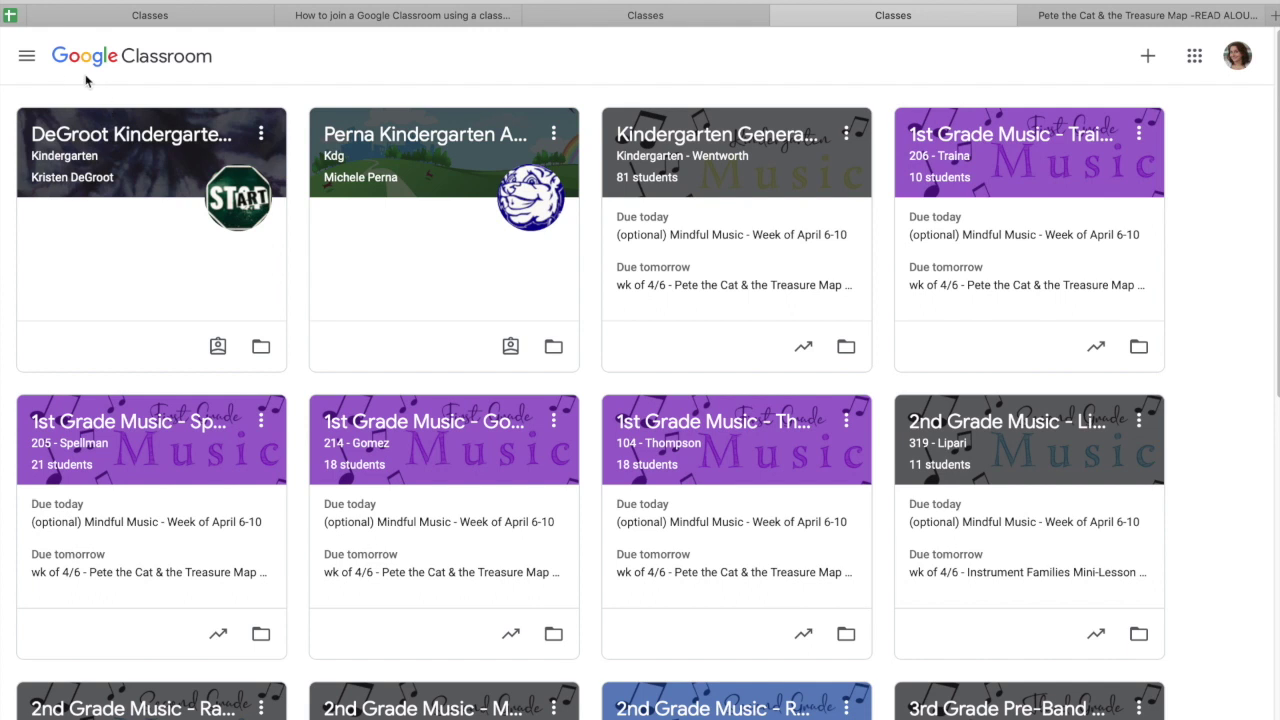
click(28, 57)
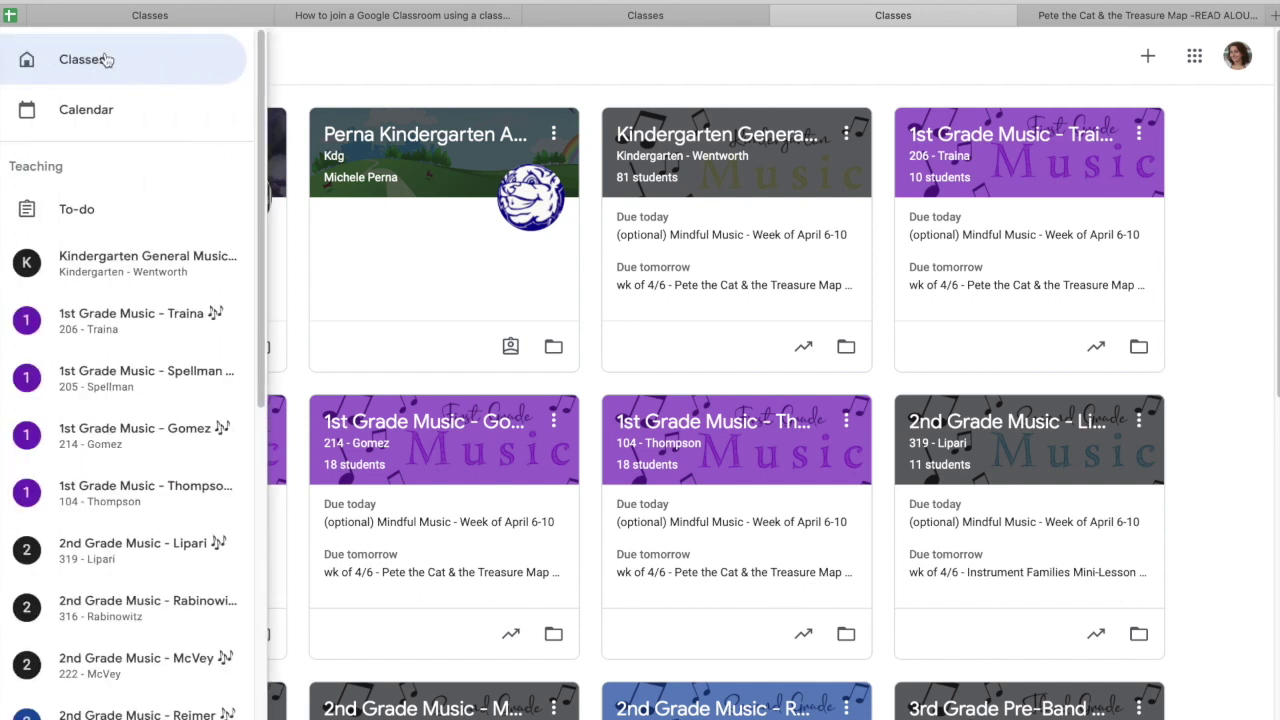
click(358, 68)
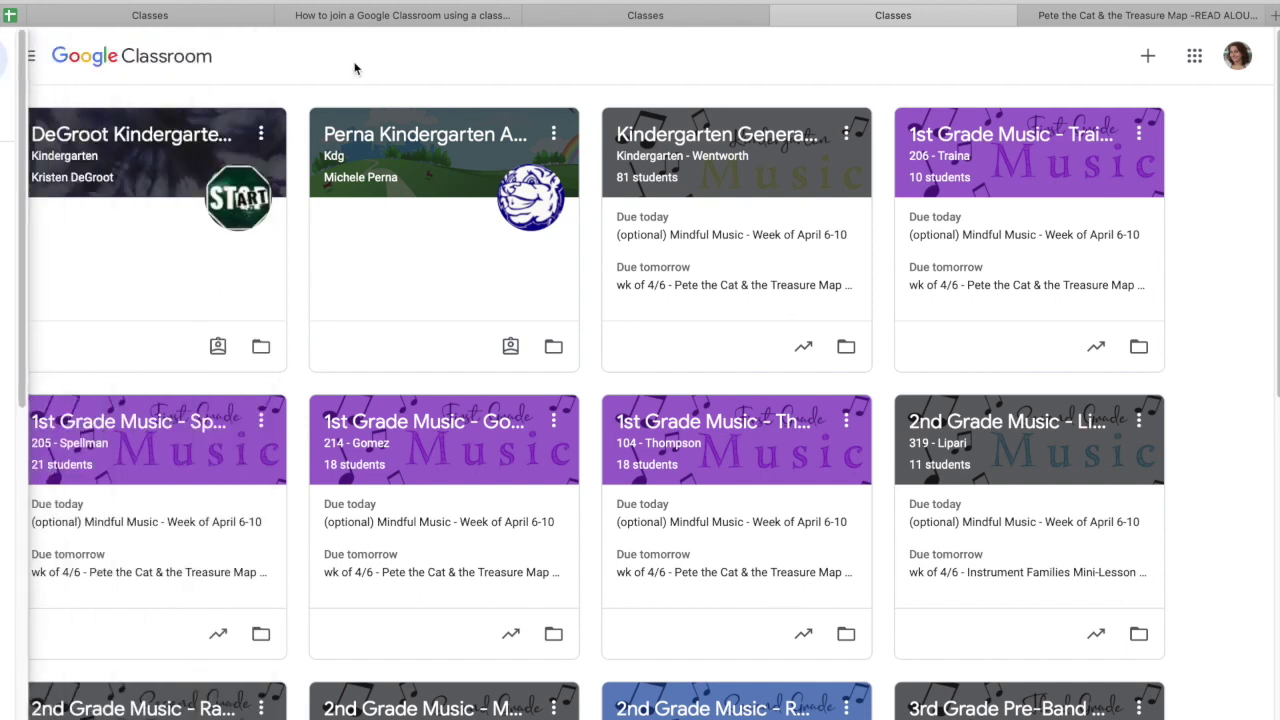
scroll(640, 375, down, 1)
scroll(640, 375, up, 1)
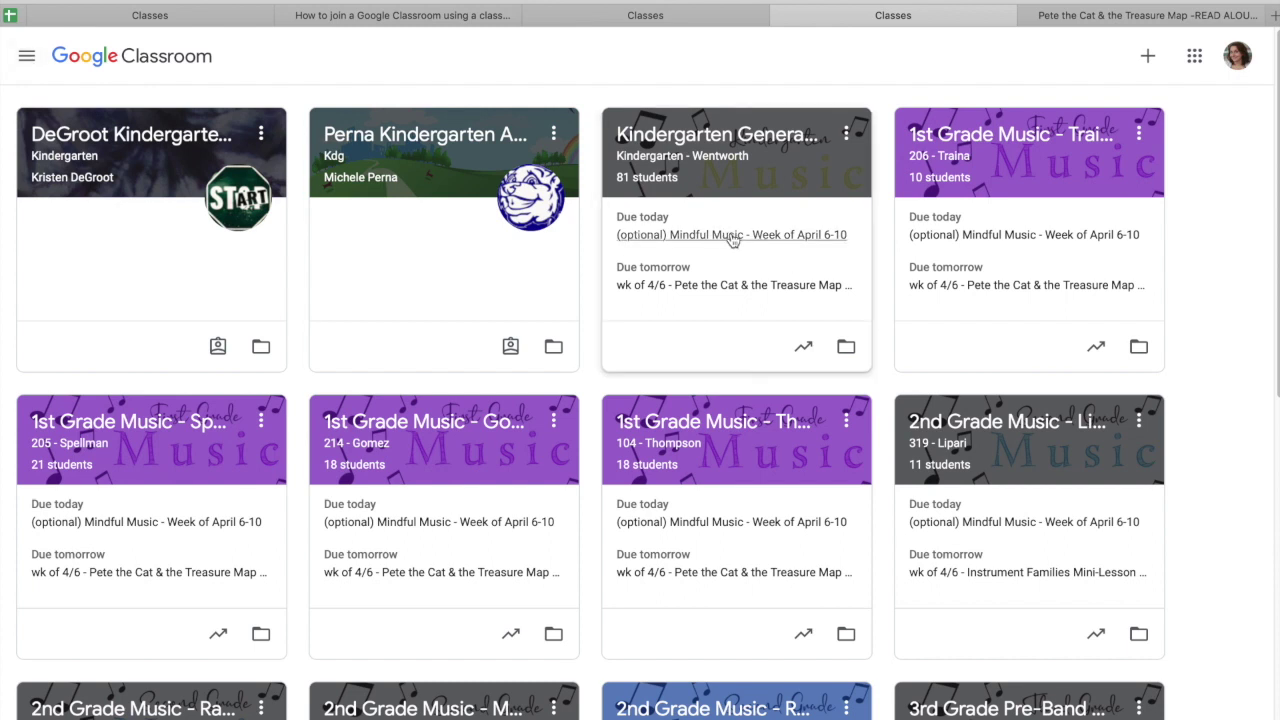
- View the Classroom assignment calendar, then return to the Classes page
click(27, 60)
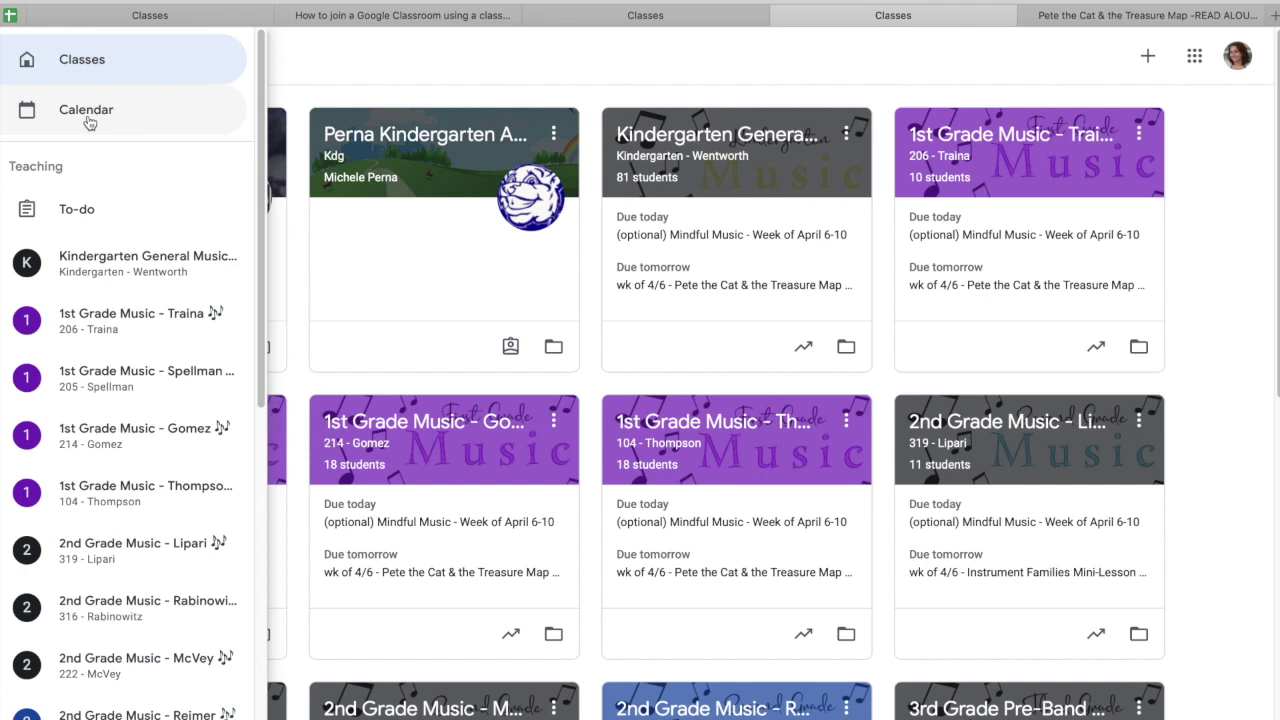
click(87, 118)
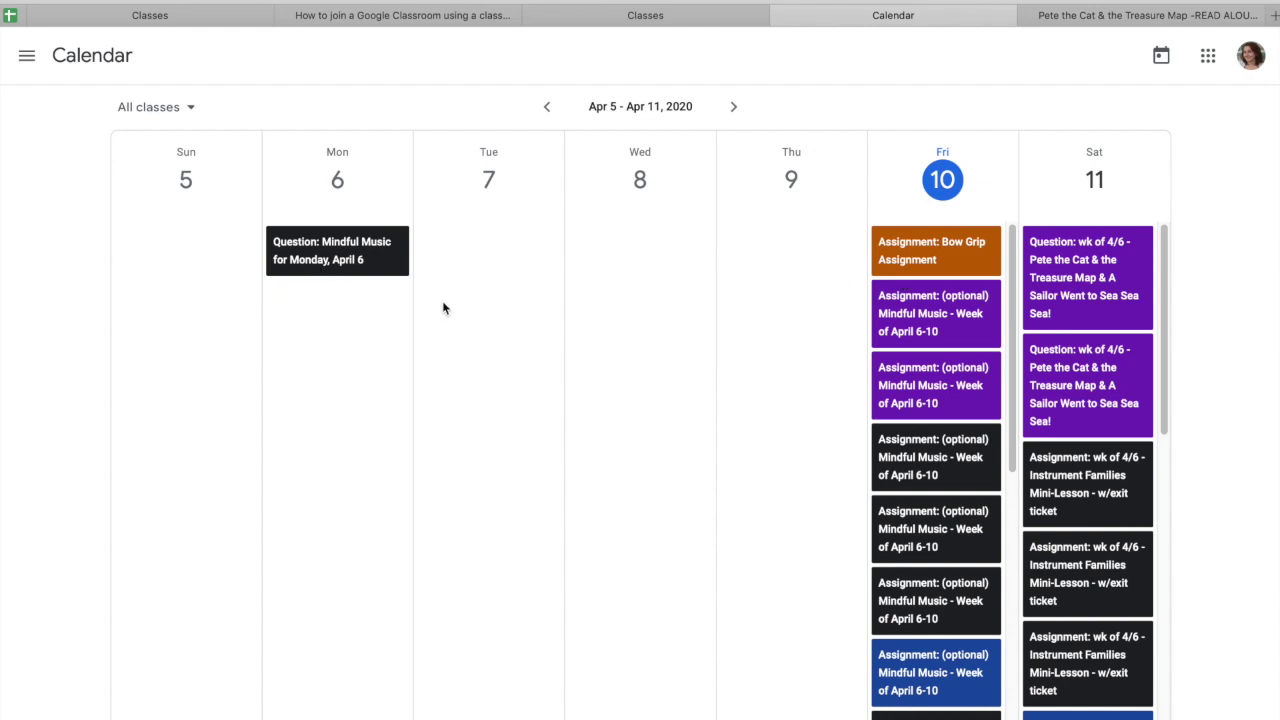
click(27, 56)
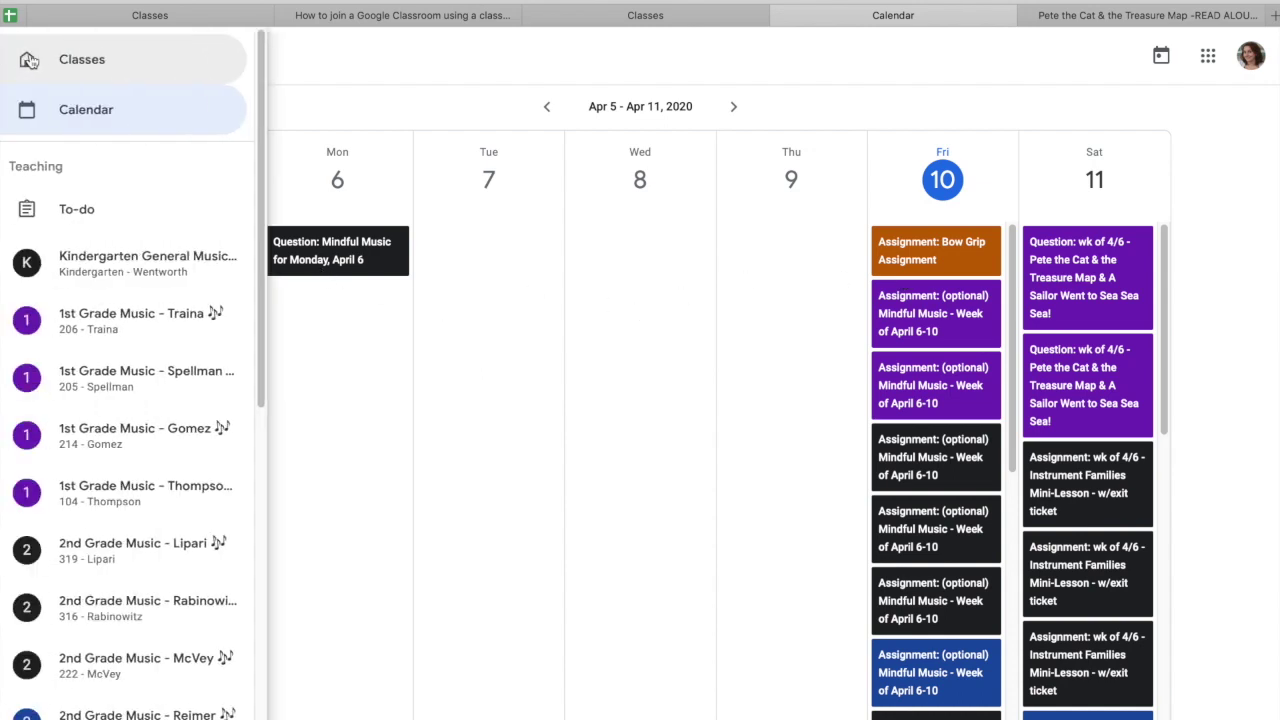
click(112, 64)
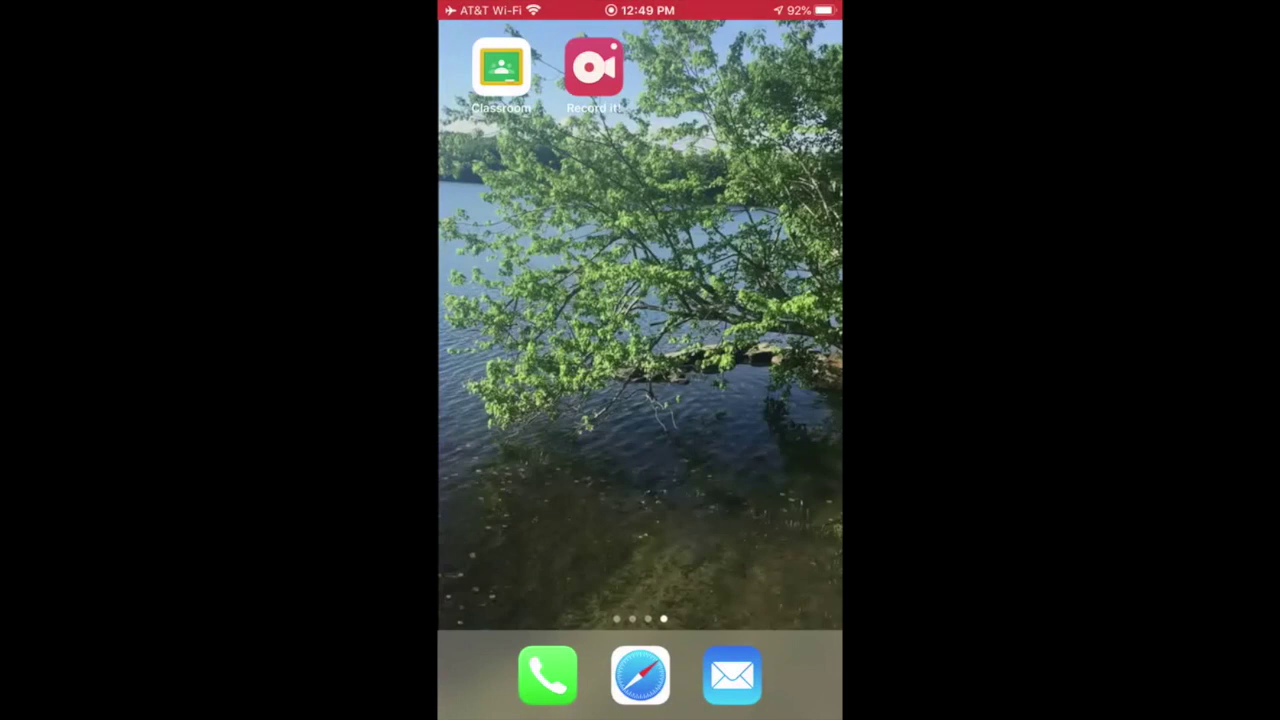
- Launch the Classroom iOS app and bring up the join-or-create class options
click(501, 67)
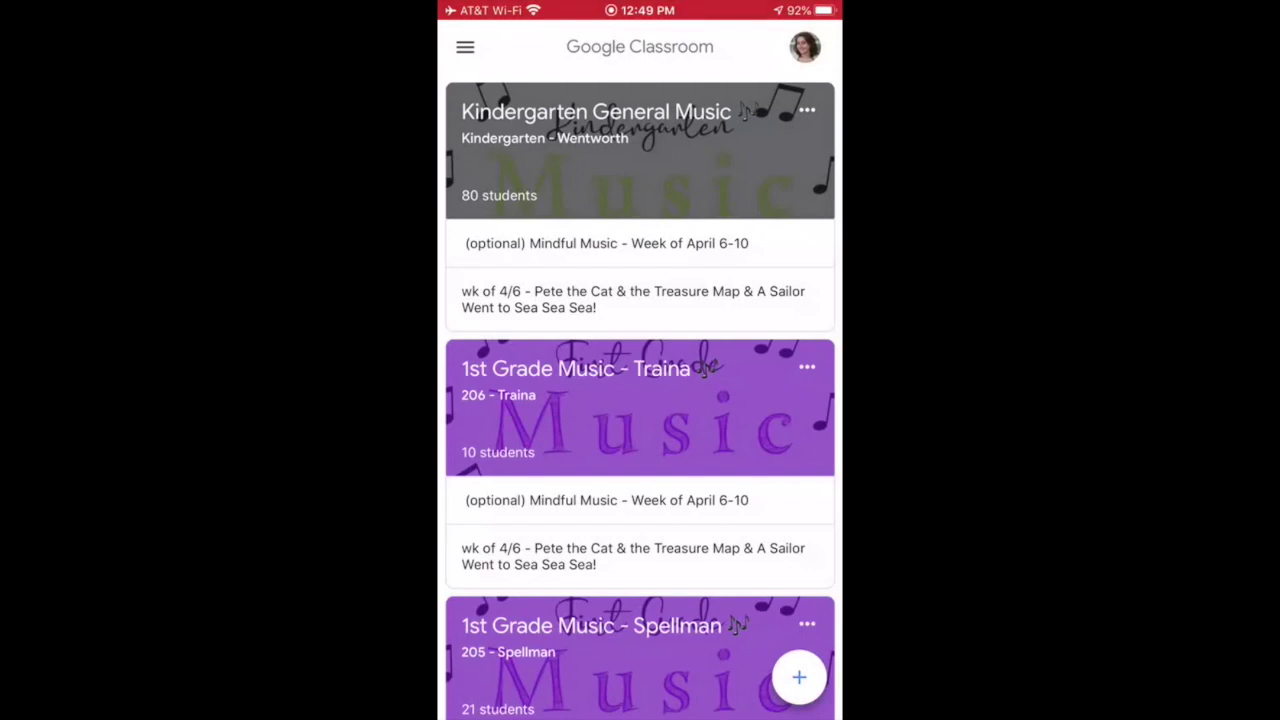
click(799, 677)
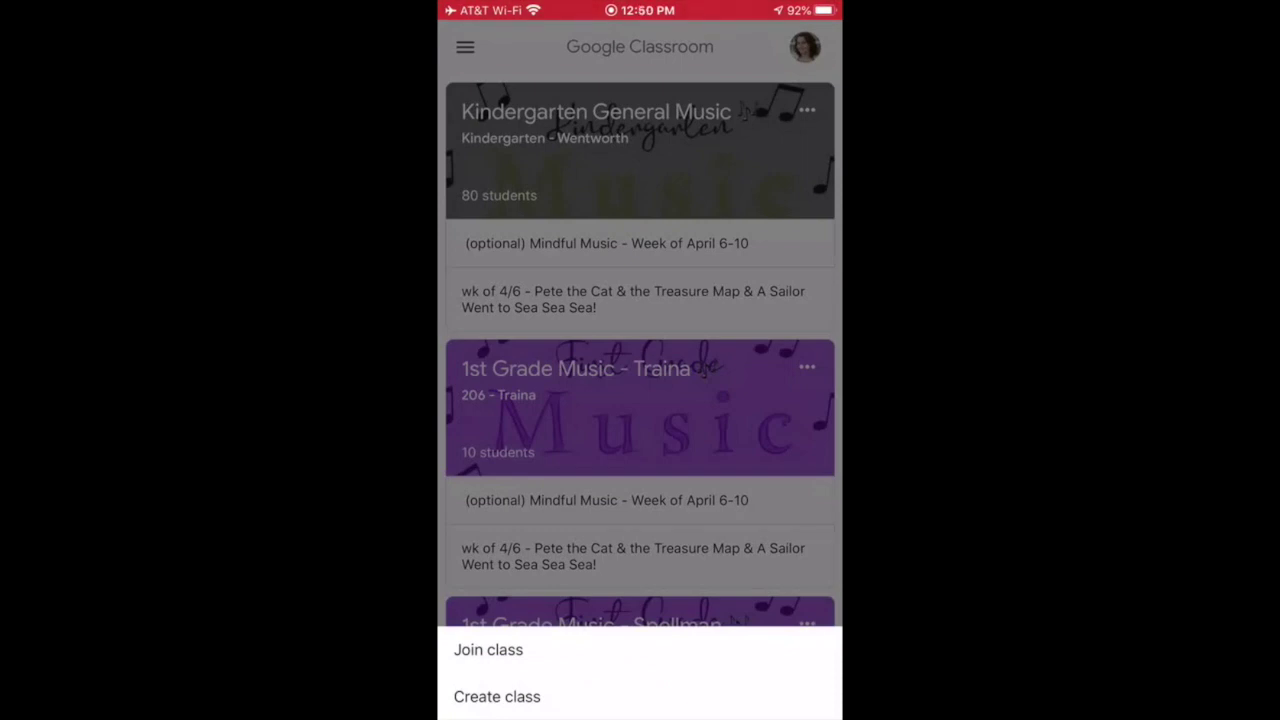
- Join the Perna Kindergarten Art Class by entering the teacher's class code
click(488, 649)
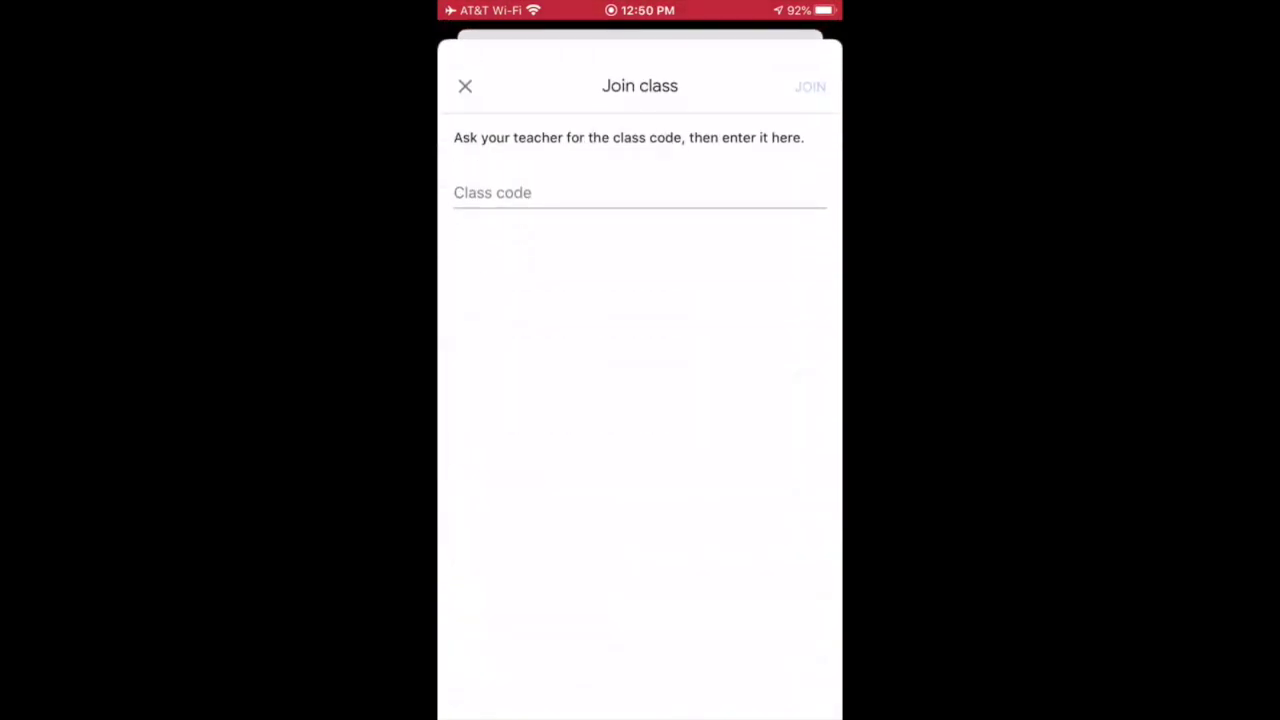
click(492, 193)
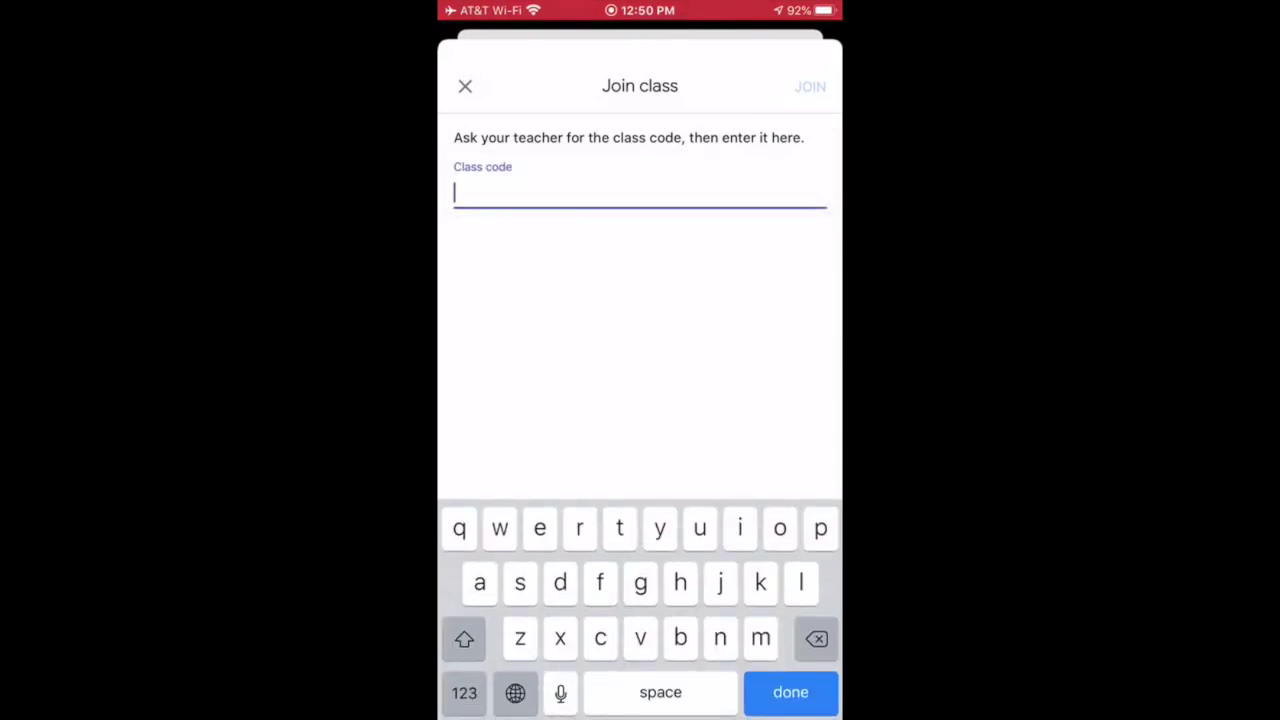
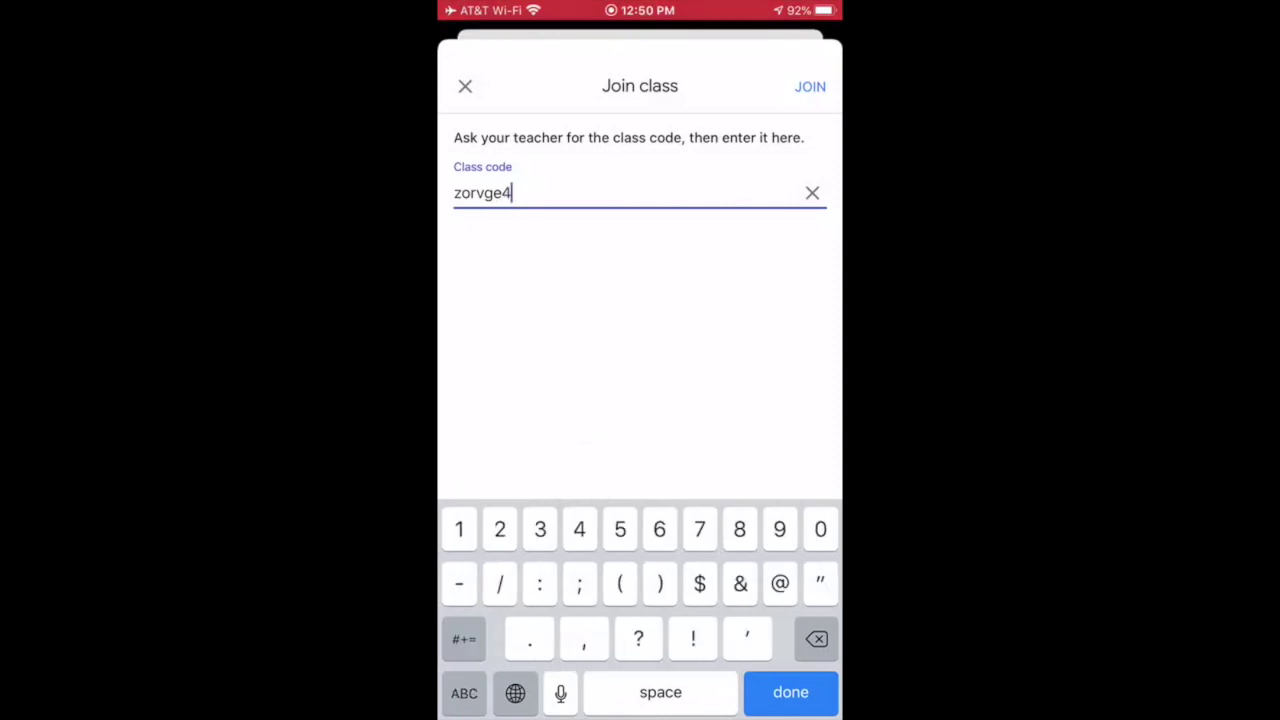
key(Return)
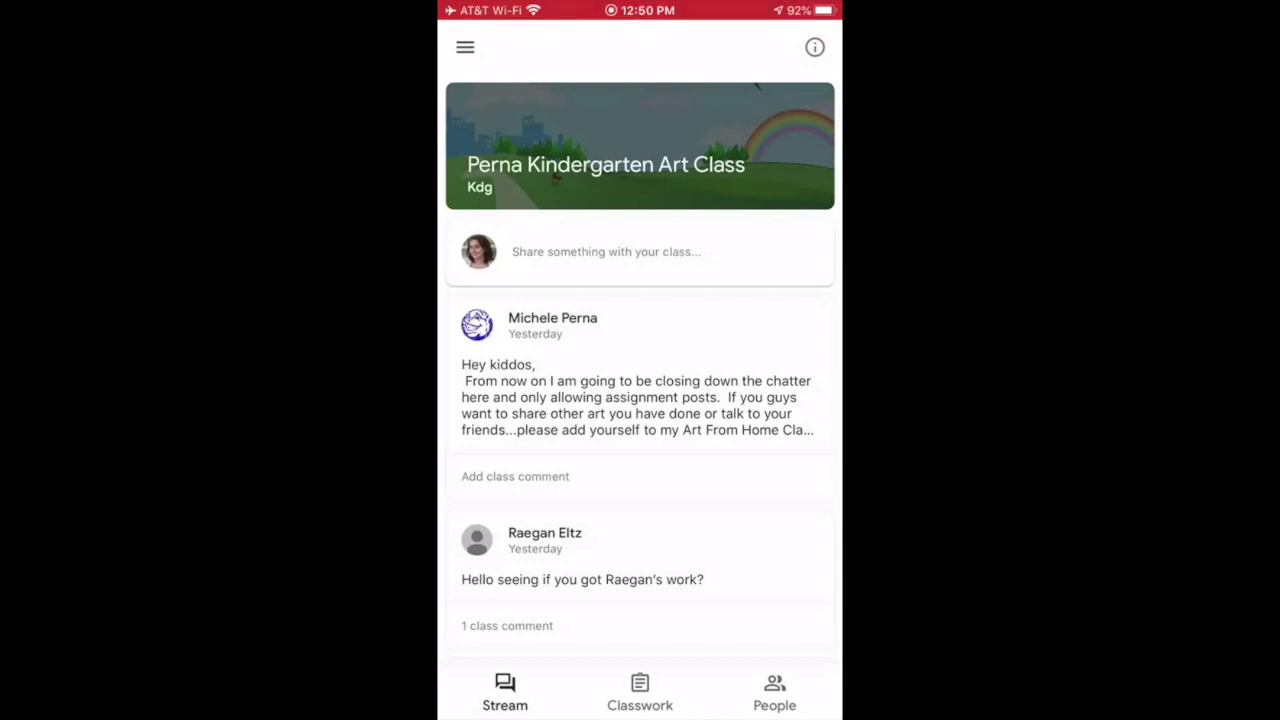
click(639, 692)
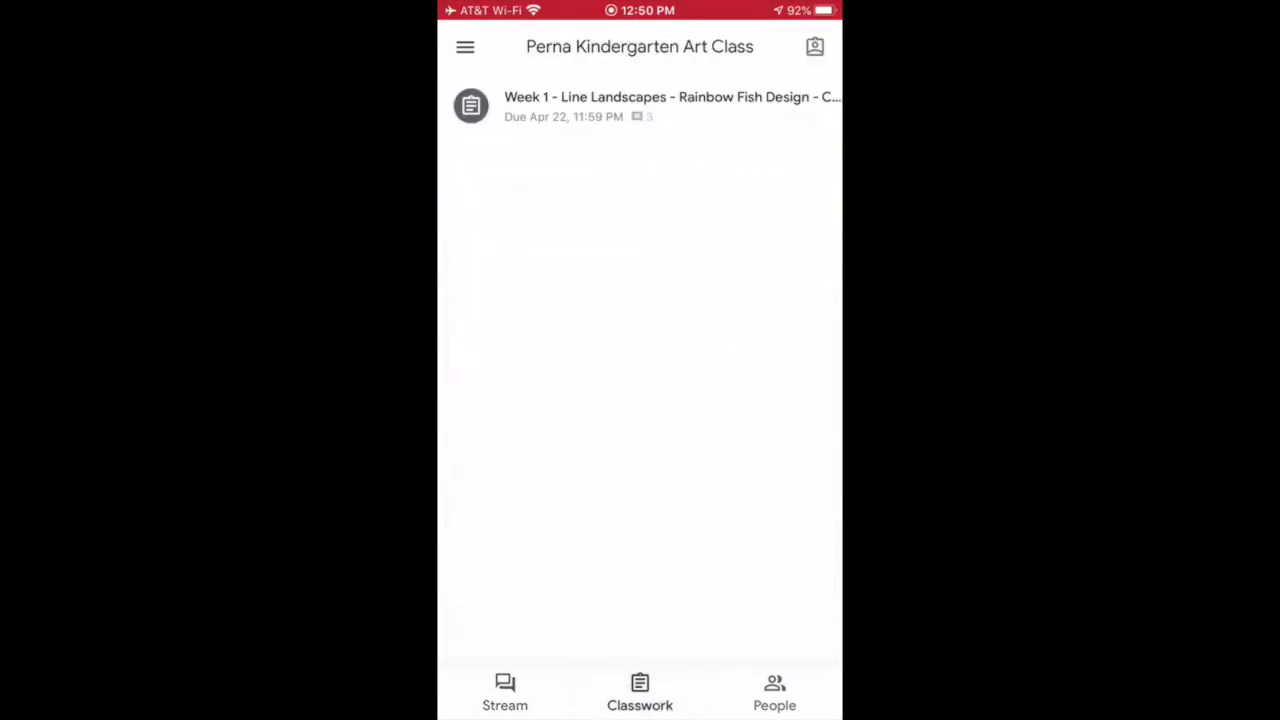
click(640, 105)
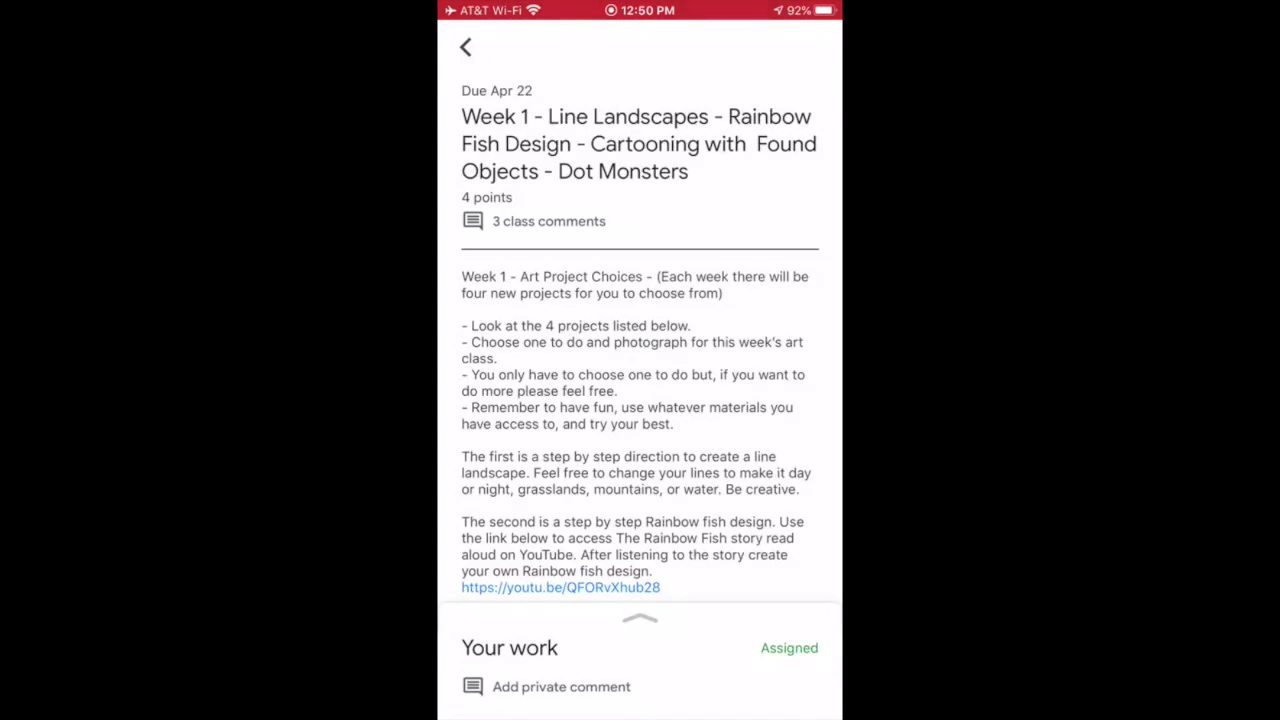
scroll(640, 400, down, 10)
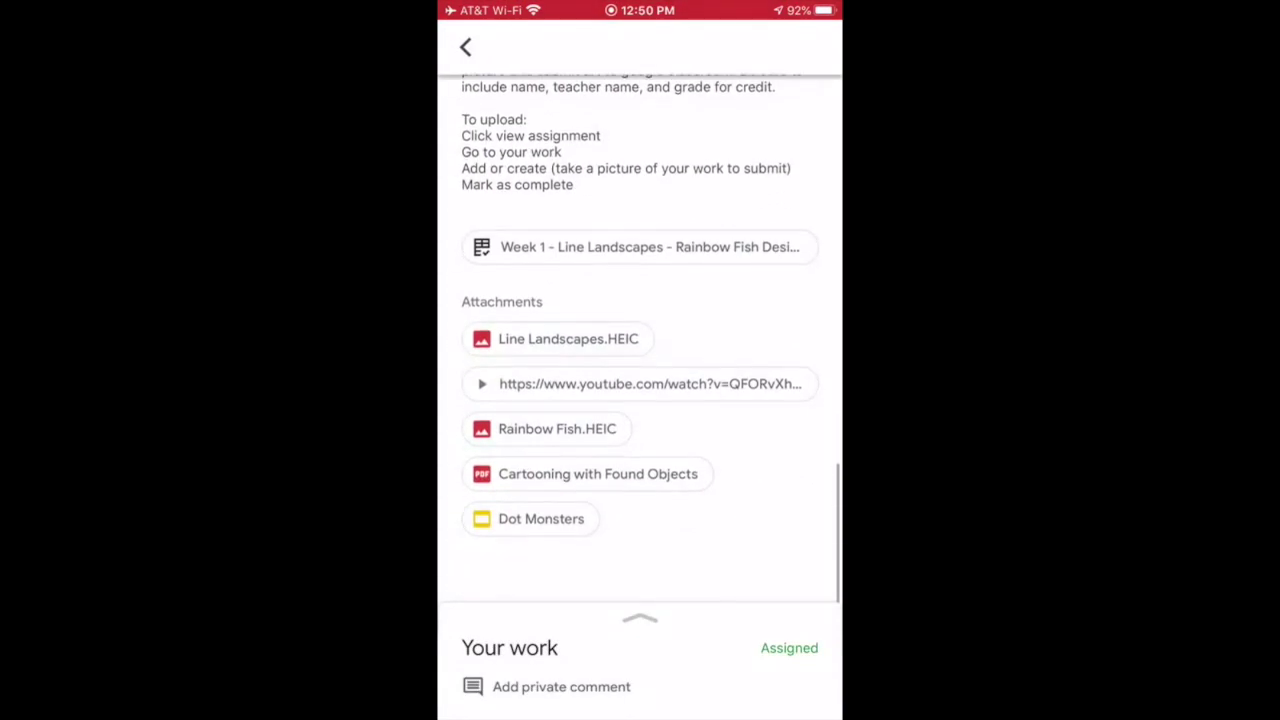
scroll(640, 340, up, 10)
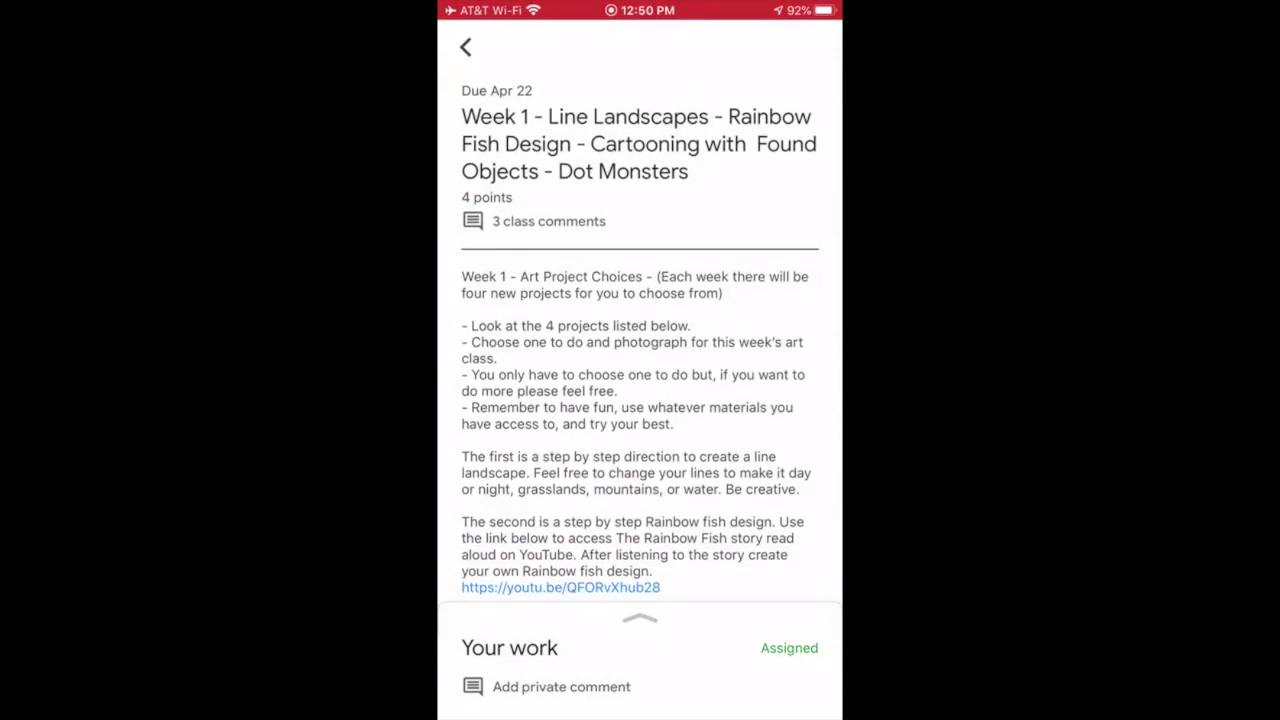
drag(640, 640, 640, 150)
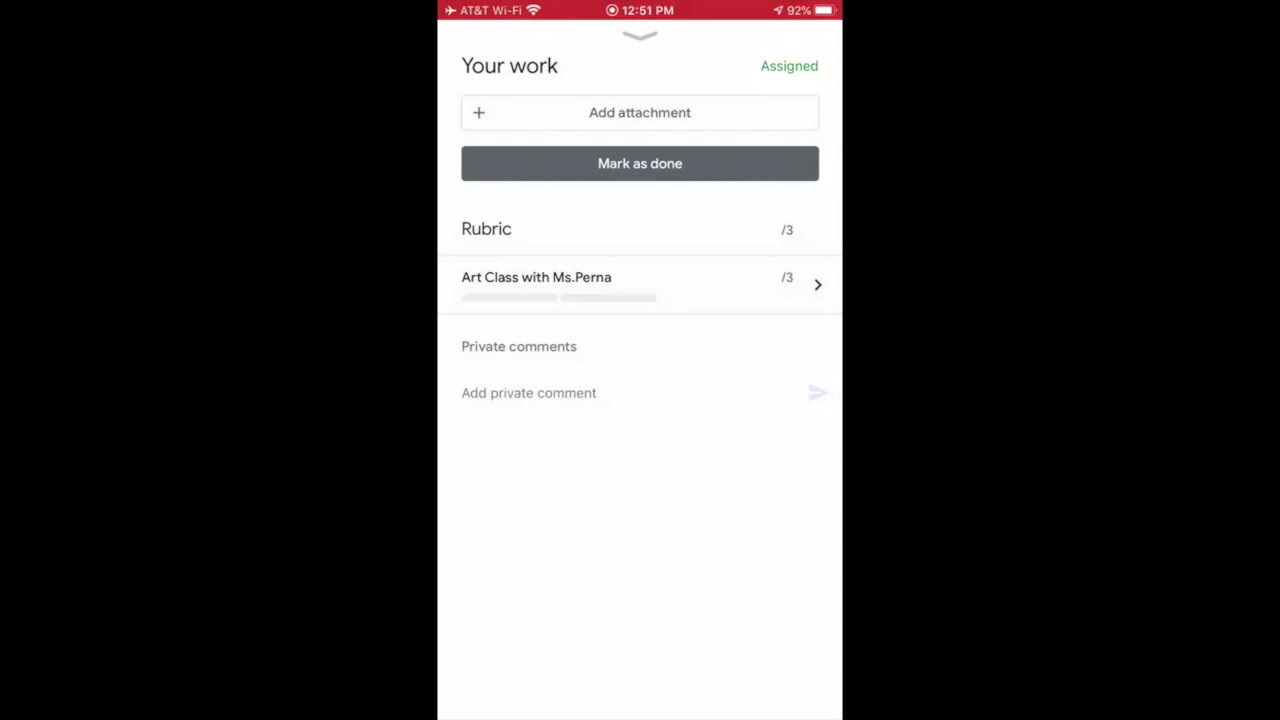
click(640, 36)
click(466, 47)
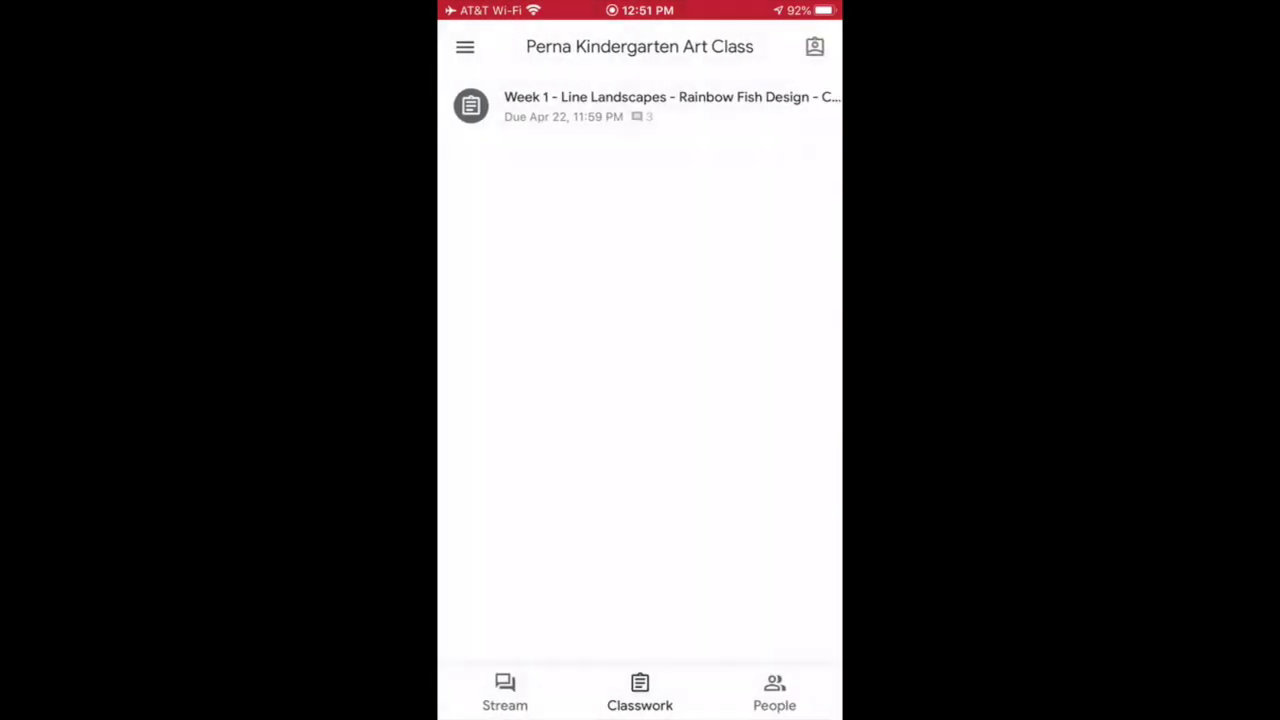
drag(640, 250, 640, 353)
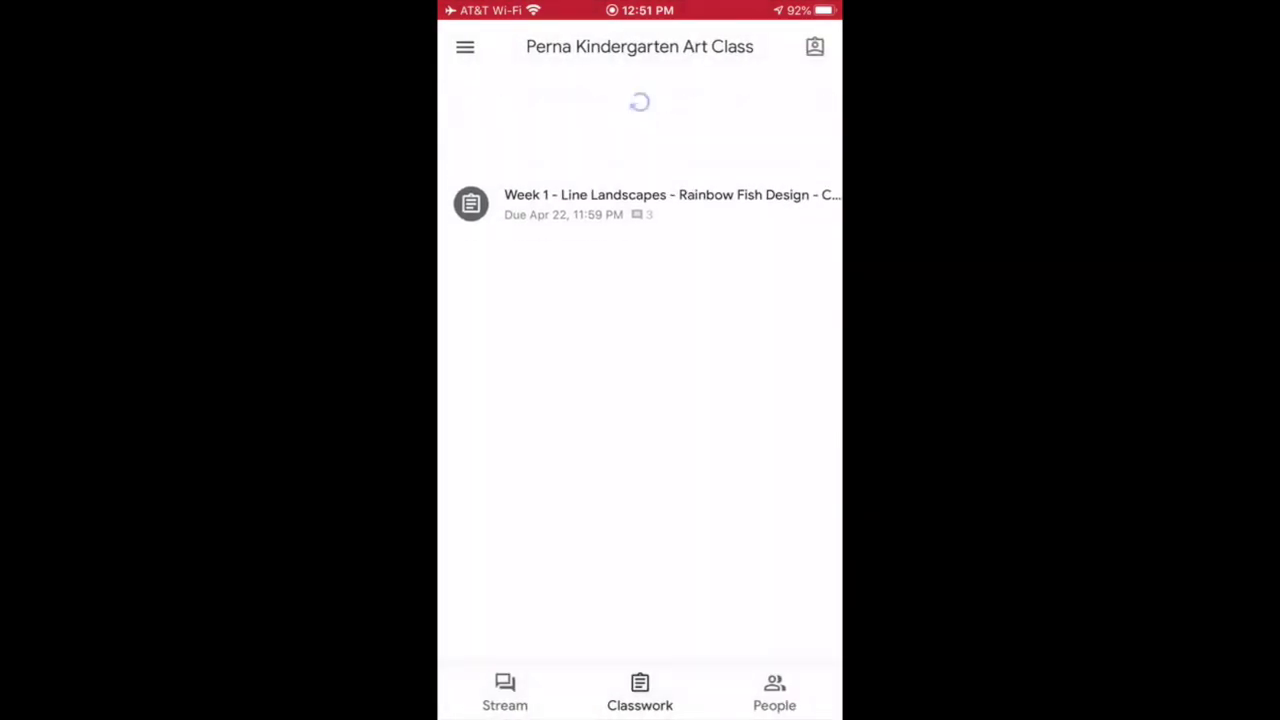
click(505, 692)
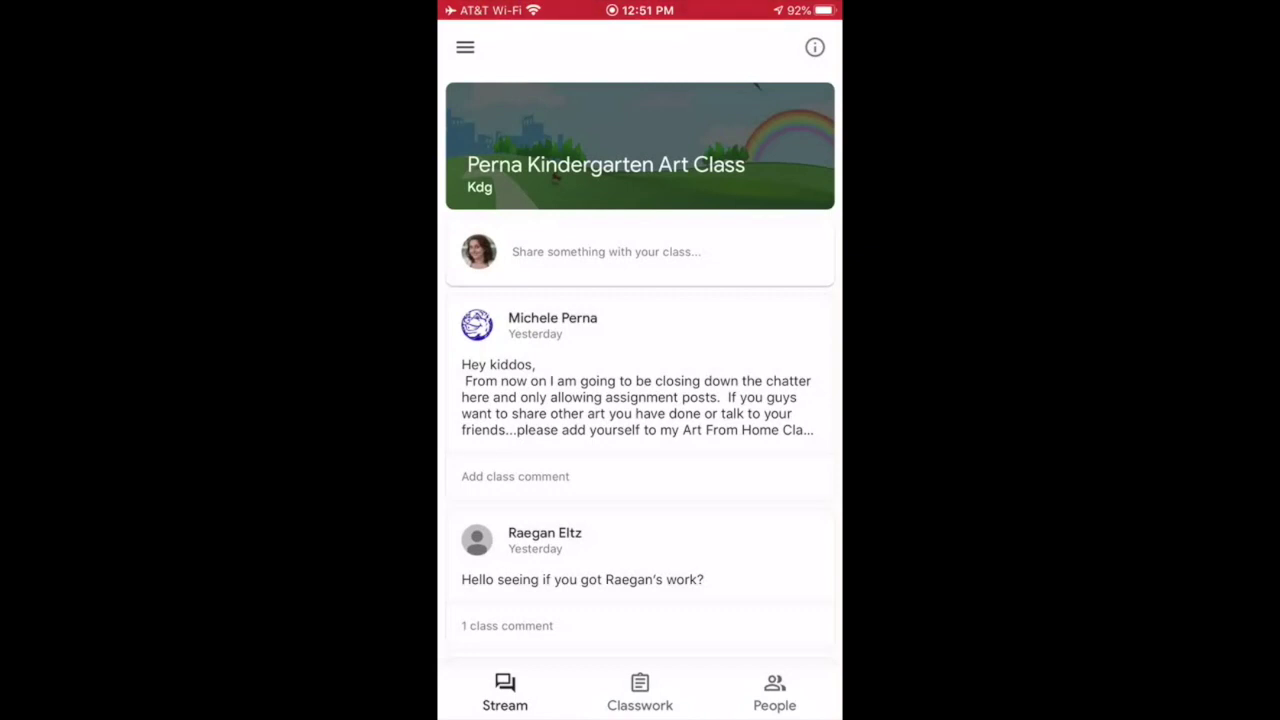
- Return to the Classes list from the navigation drawer, then choose Calendar from the drawer
click(465, 47)
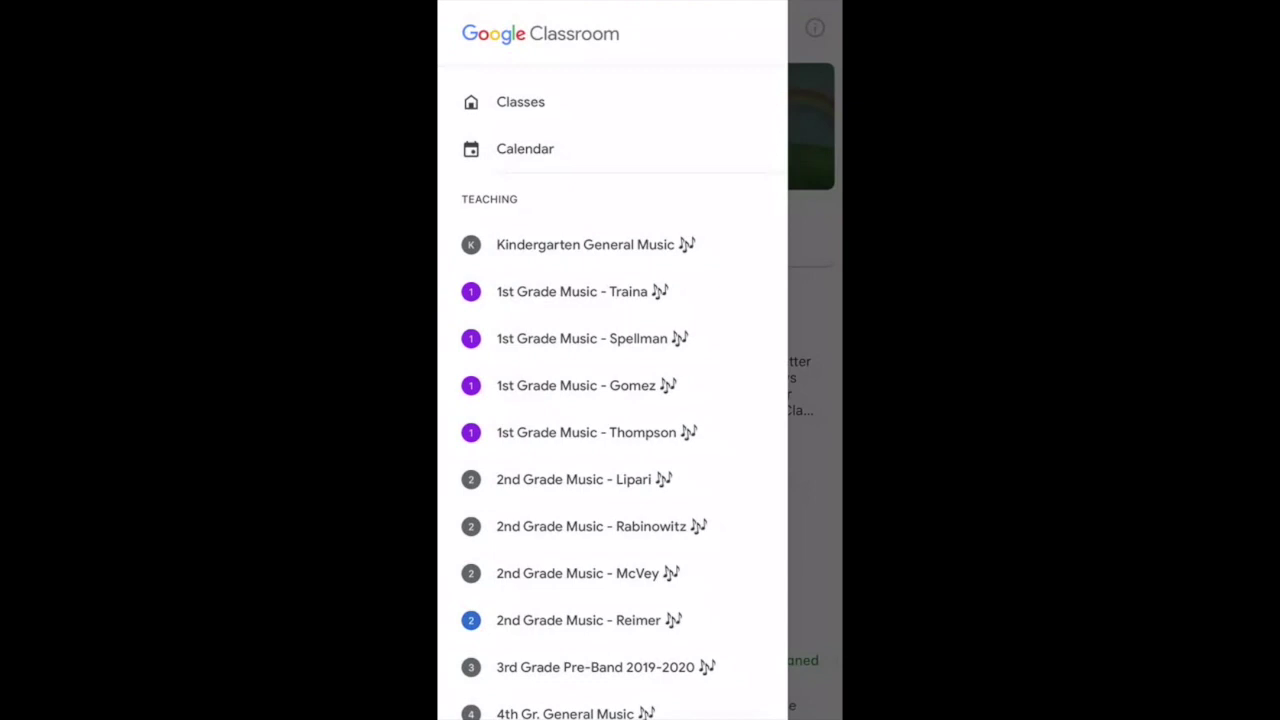
scroll(612, 390, down, 5)
scroll(612, 390, up, 5)
click(520, 101)
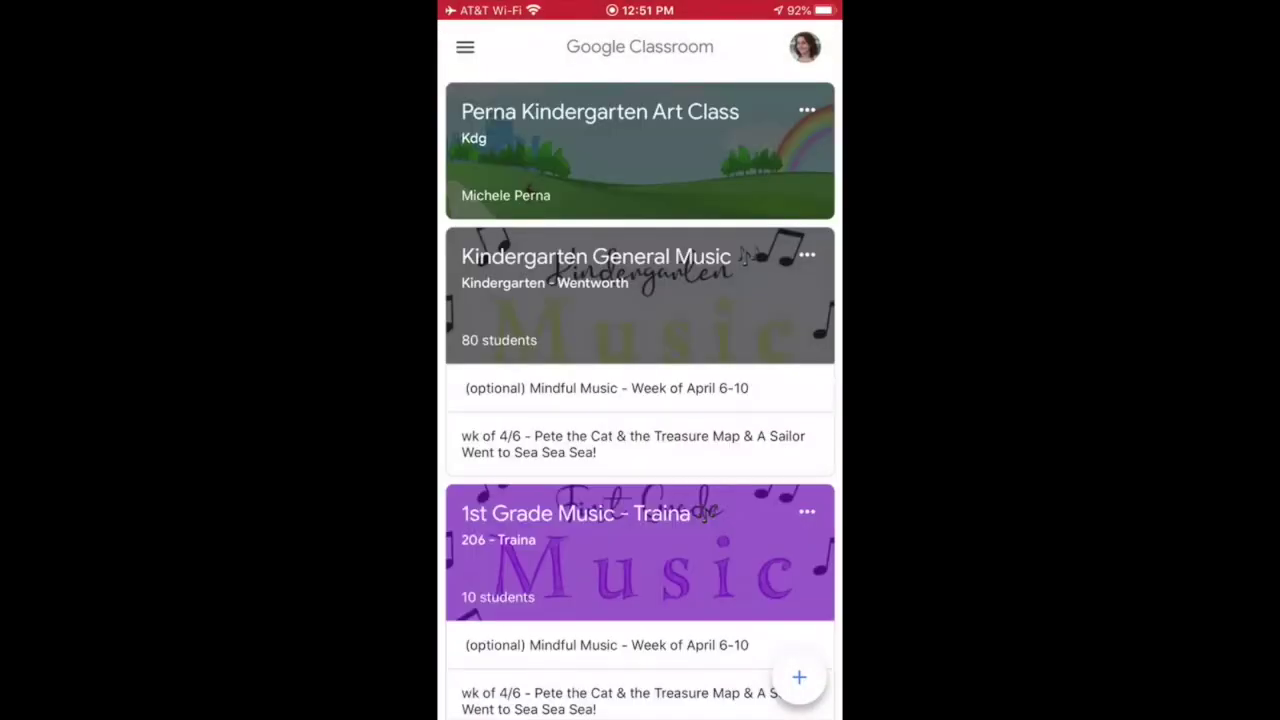
click(465, 47)
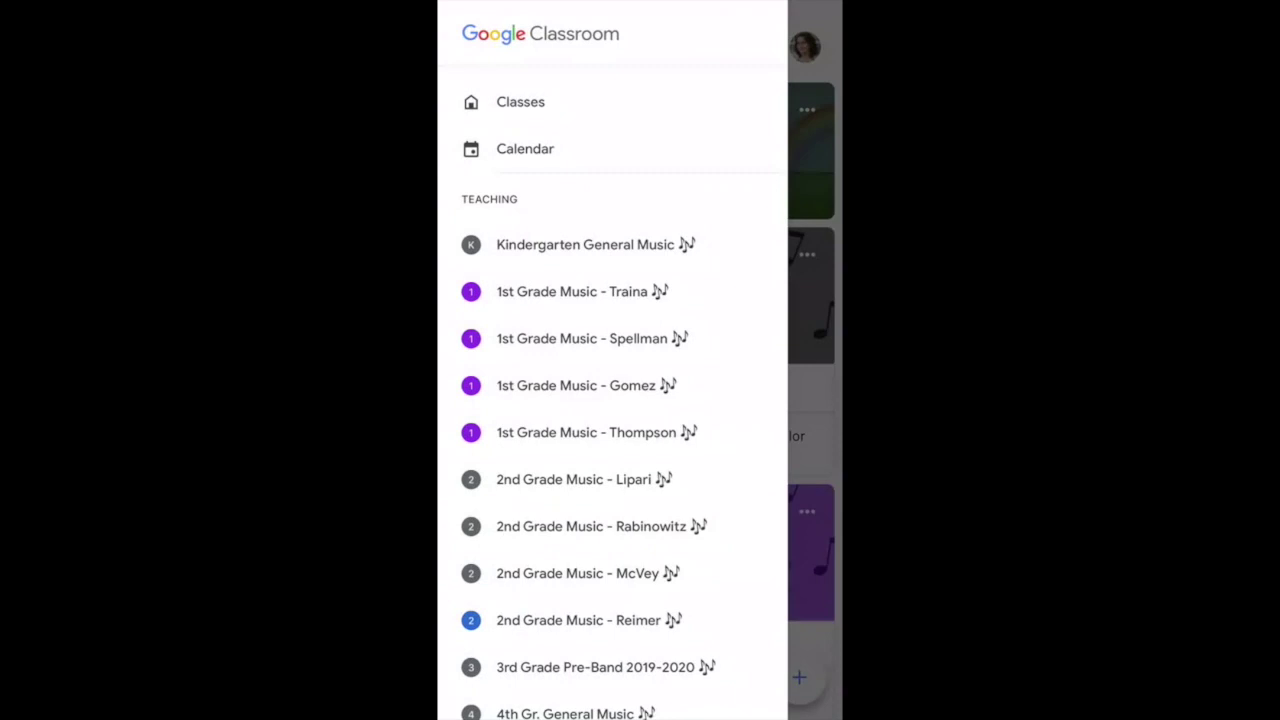
click(525, 148)
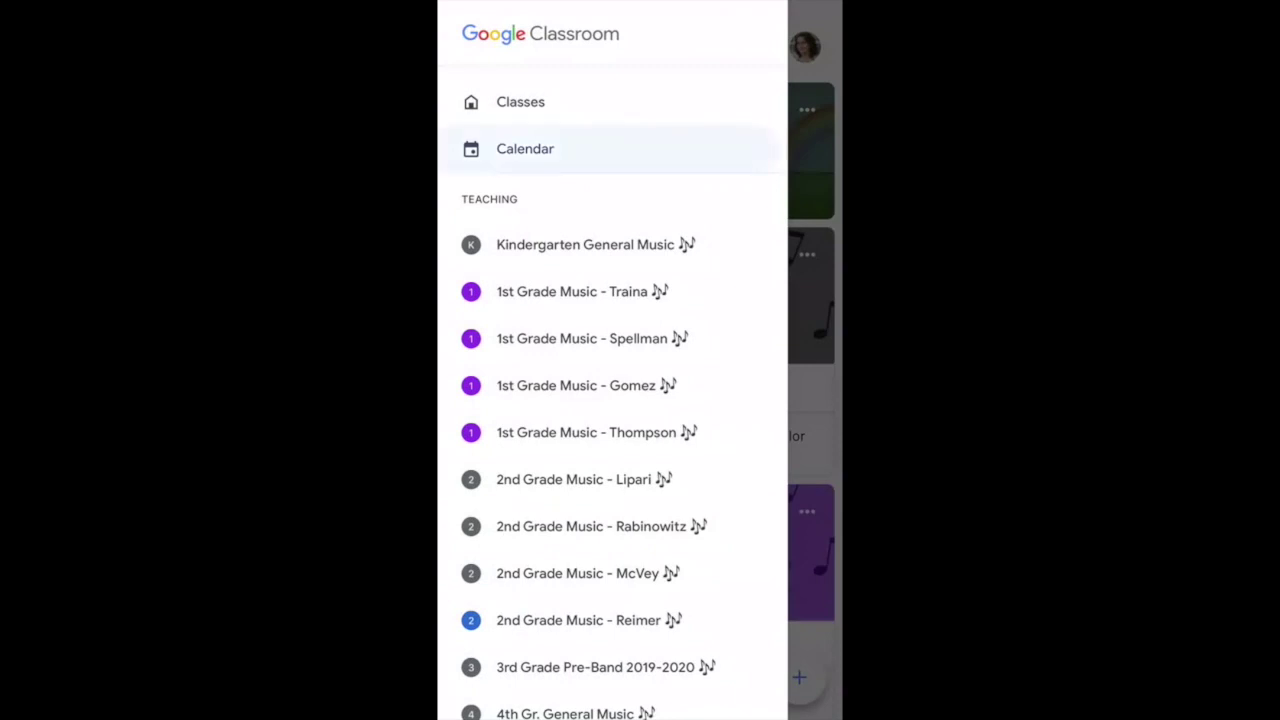